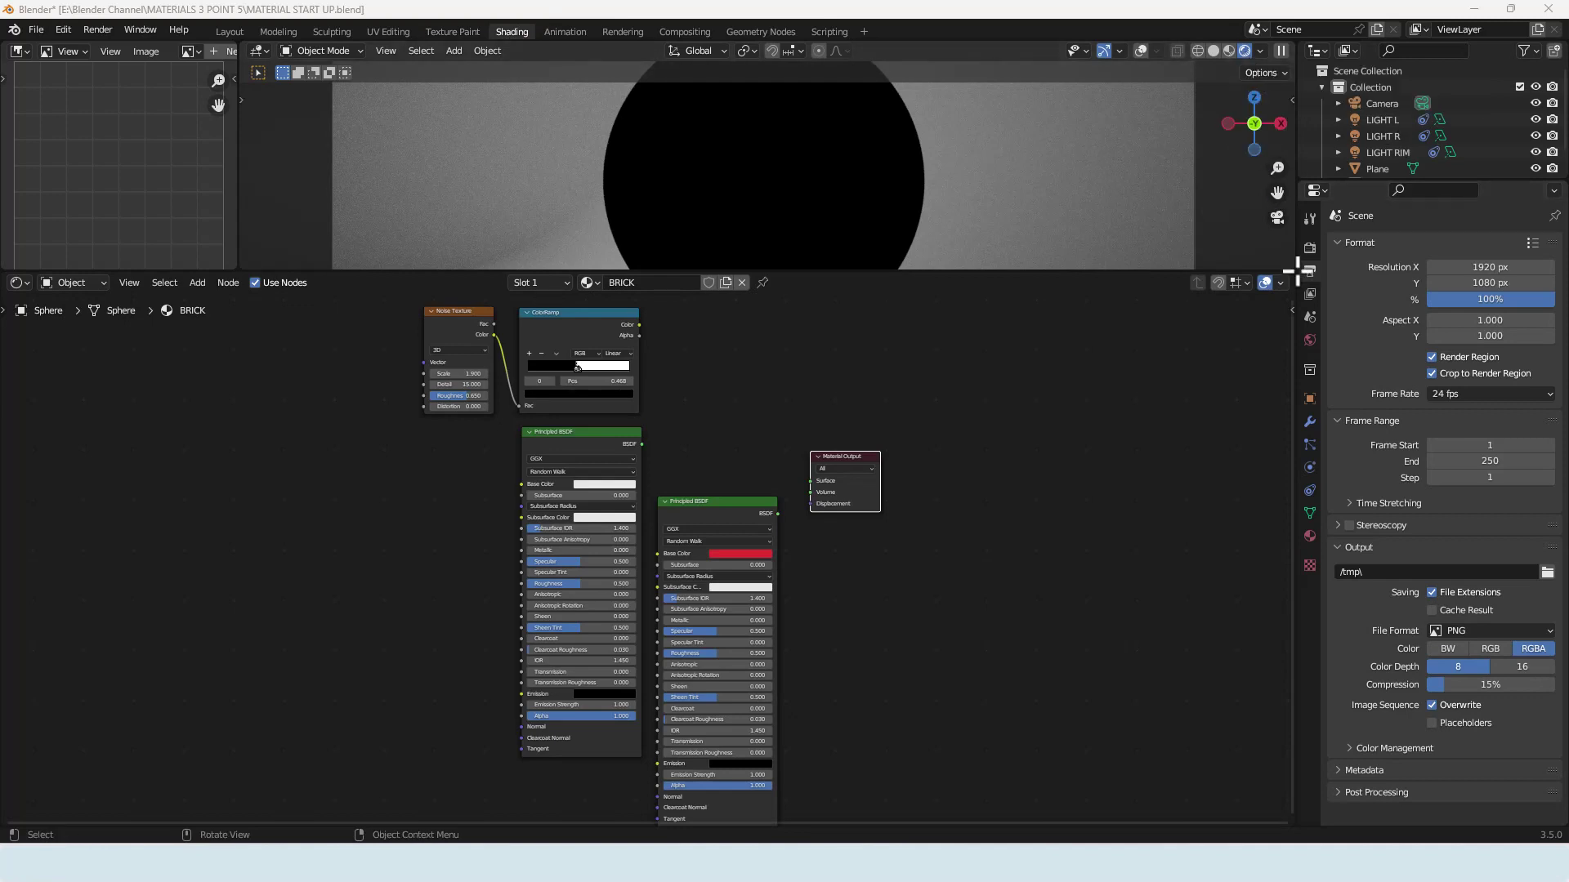
left_click(1308, 247)
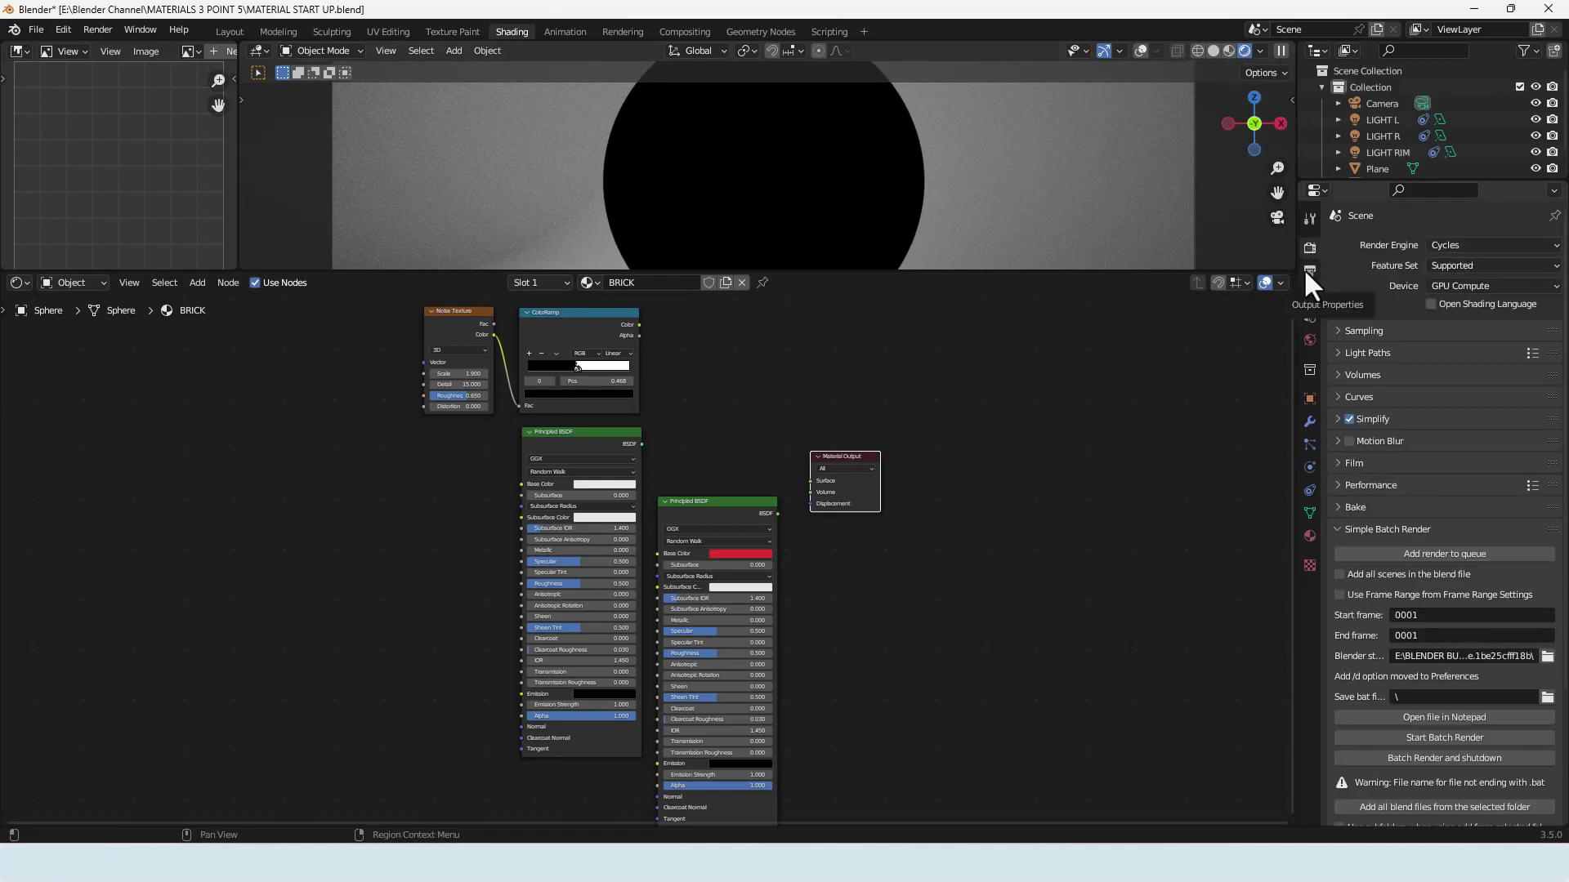
left_click(1306, 270)
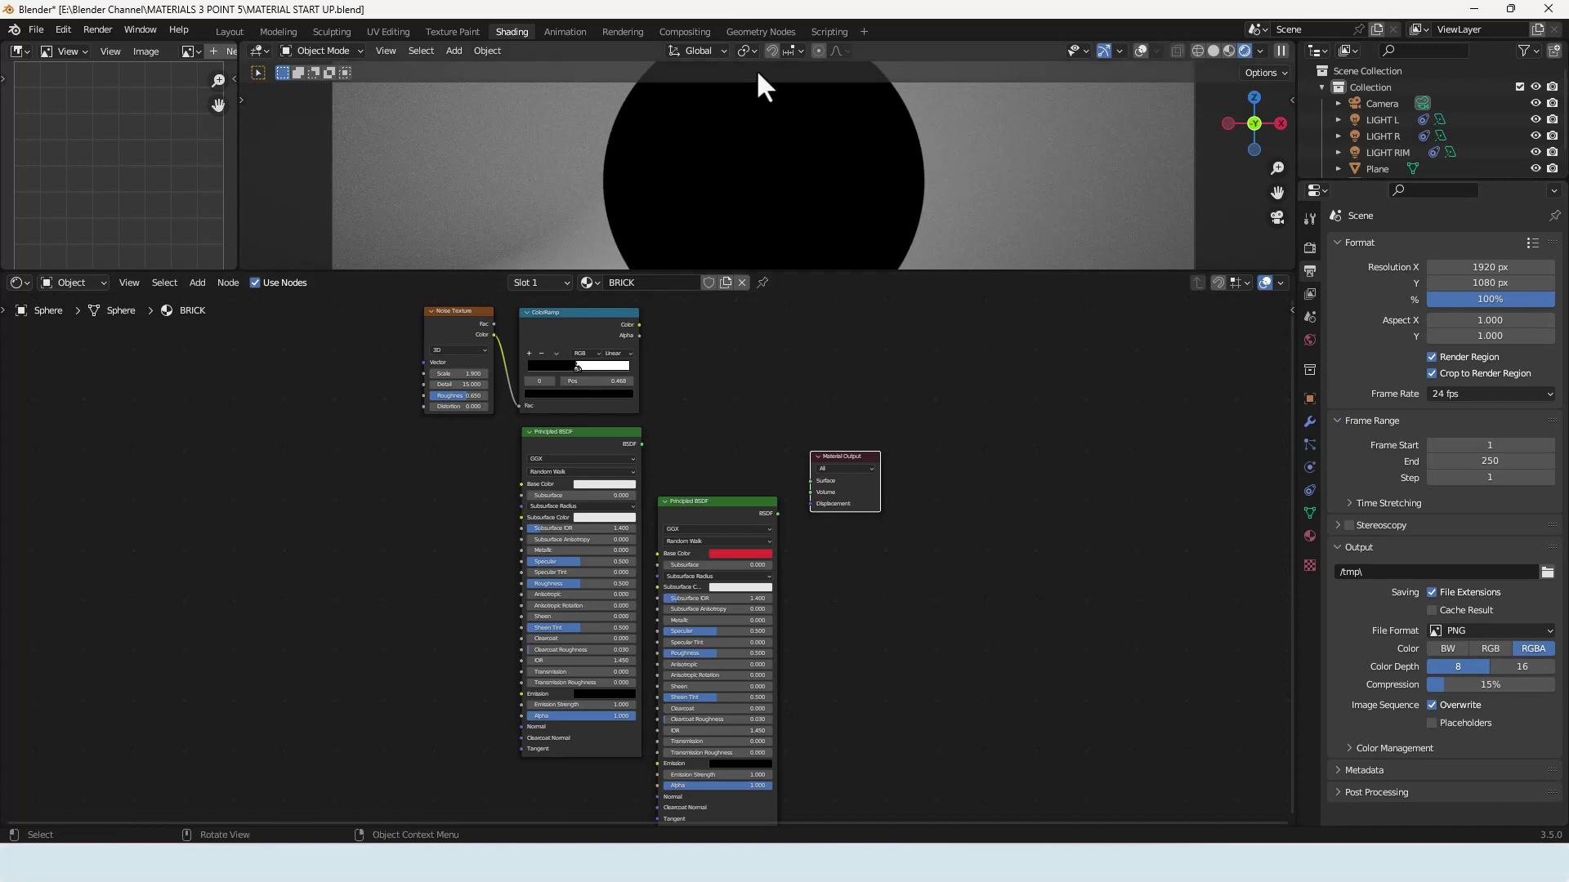
key("Home")
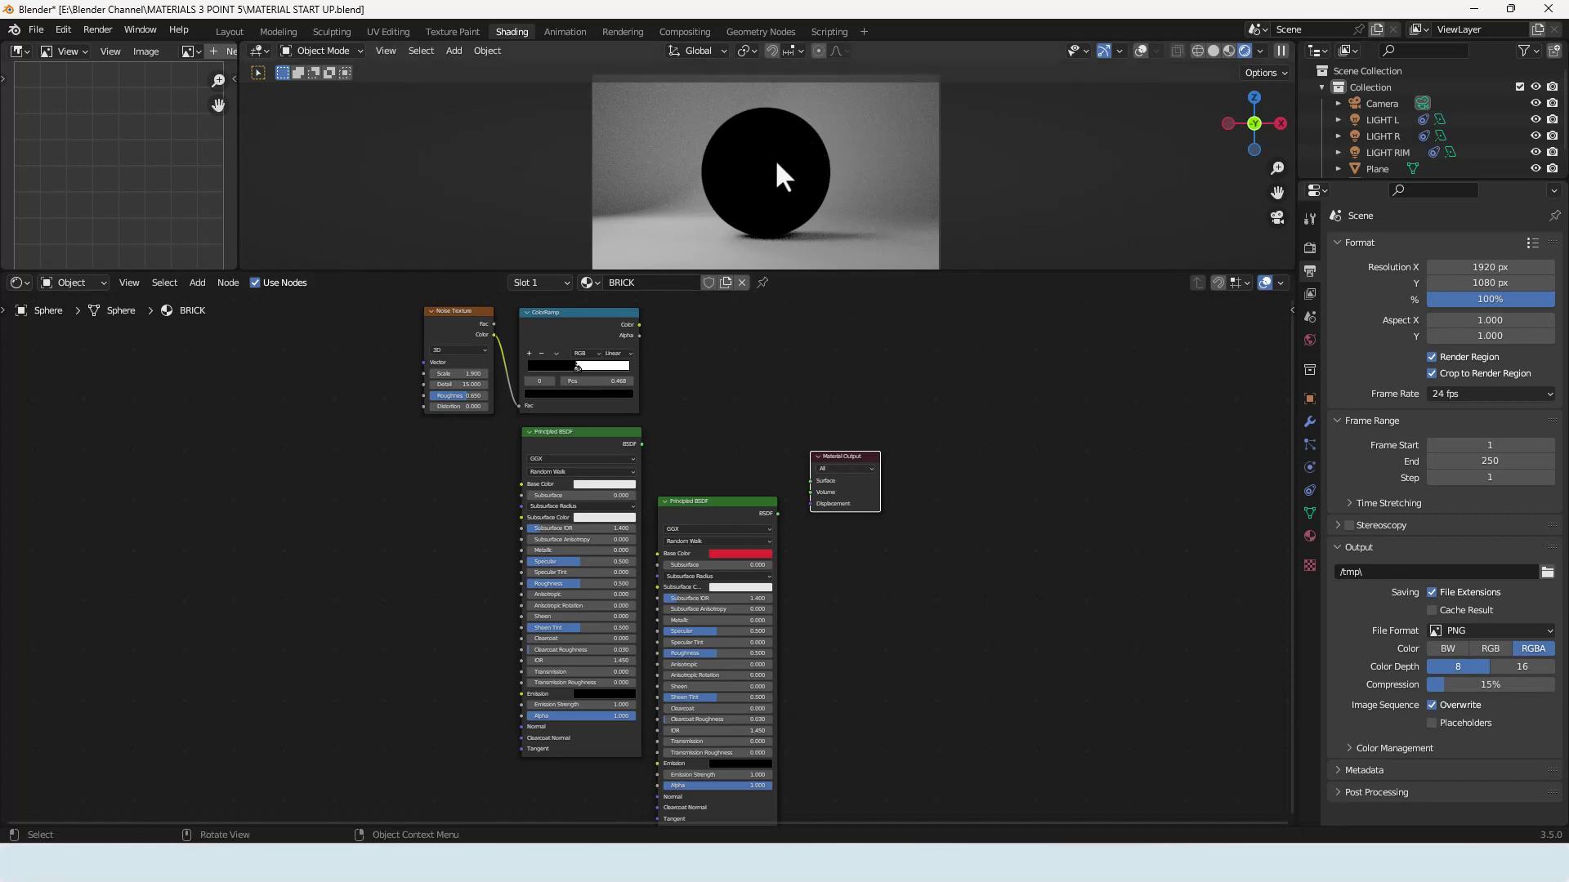
scroll(773, 159, "up", 4)
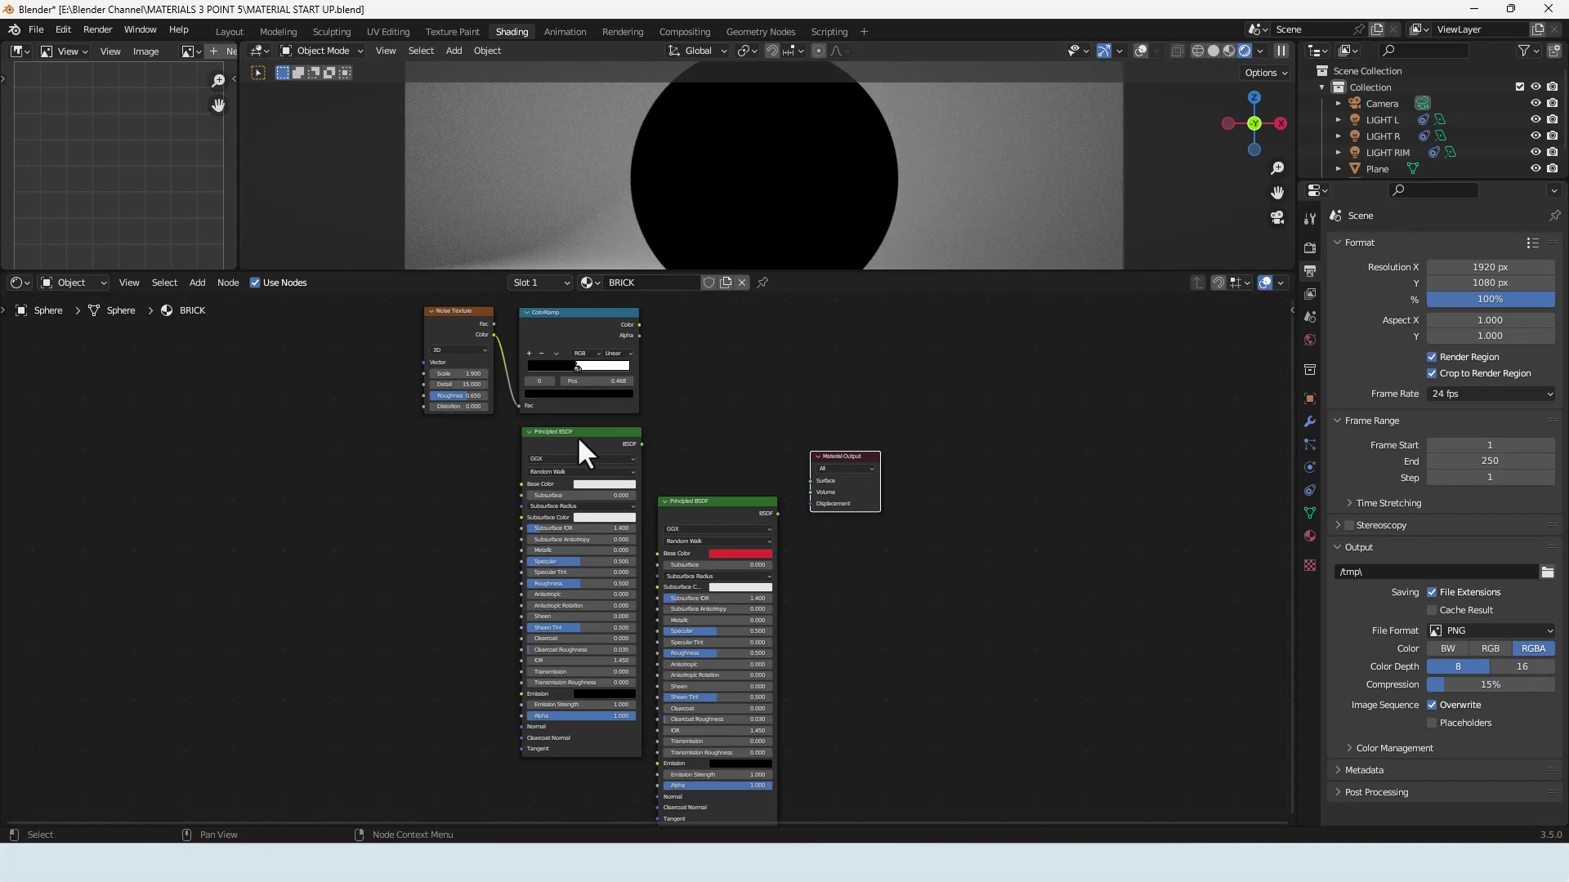
Connect the white Principled BSDF to the Material Output's Surface input, and replace it with the red Principled BSDF
left_click_drag(641, 443, 809, 479)
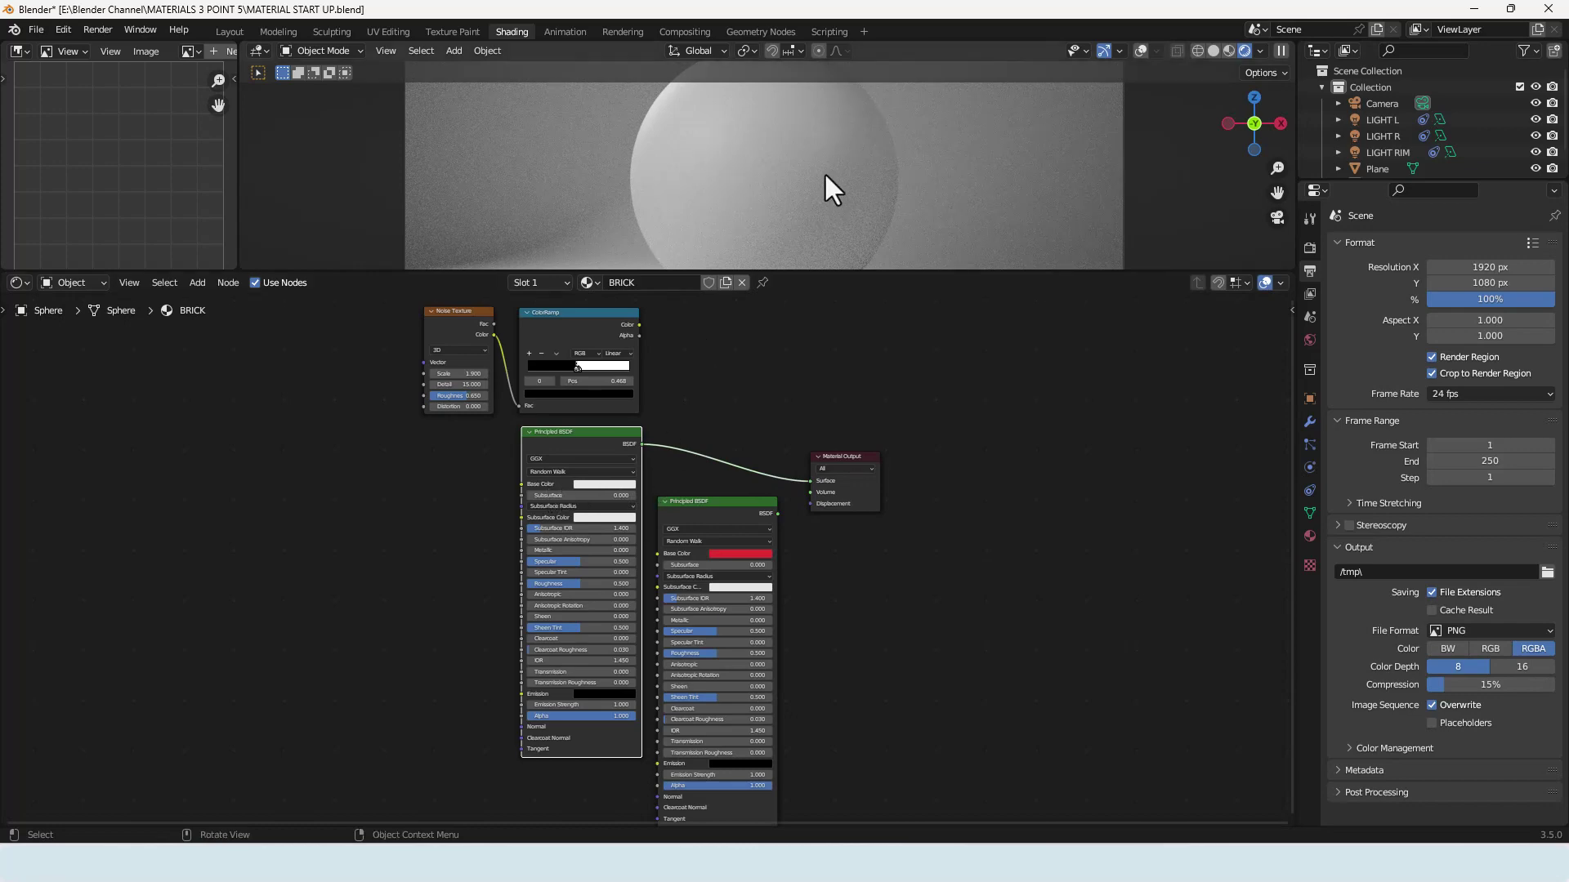
left_click_drag(778, 514, 807, 481)
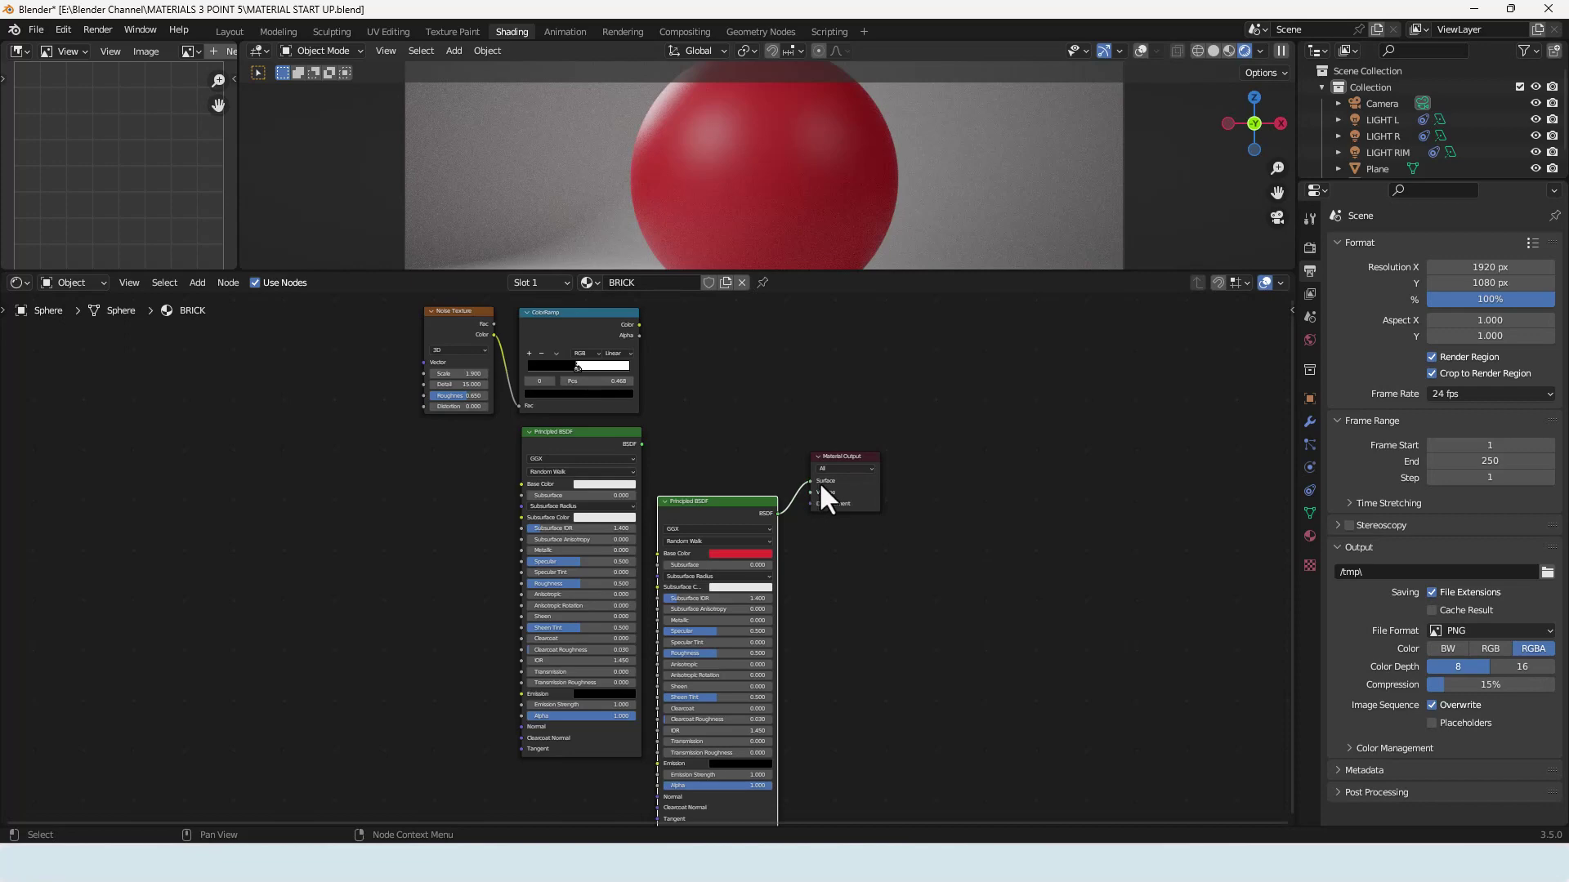
Make room before the Material Output and insert a Mix Shader on the link from the red Principled BSDF
left_click_drag(838, 459, 900, 461)
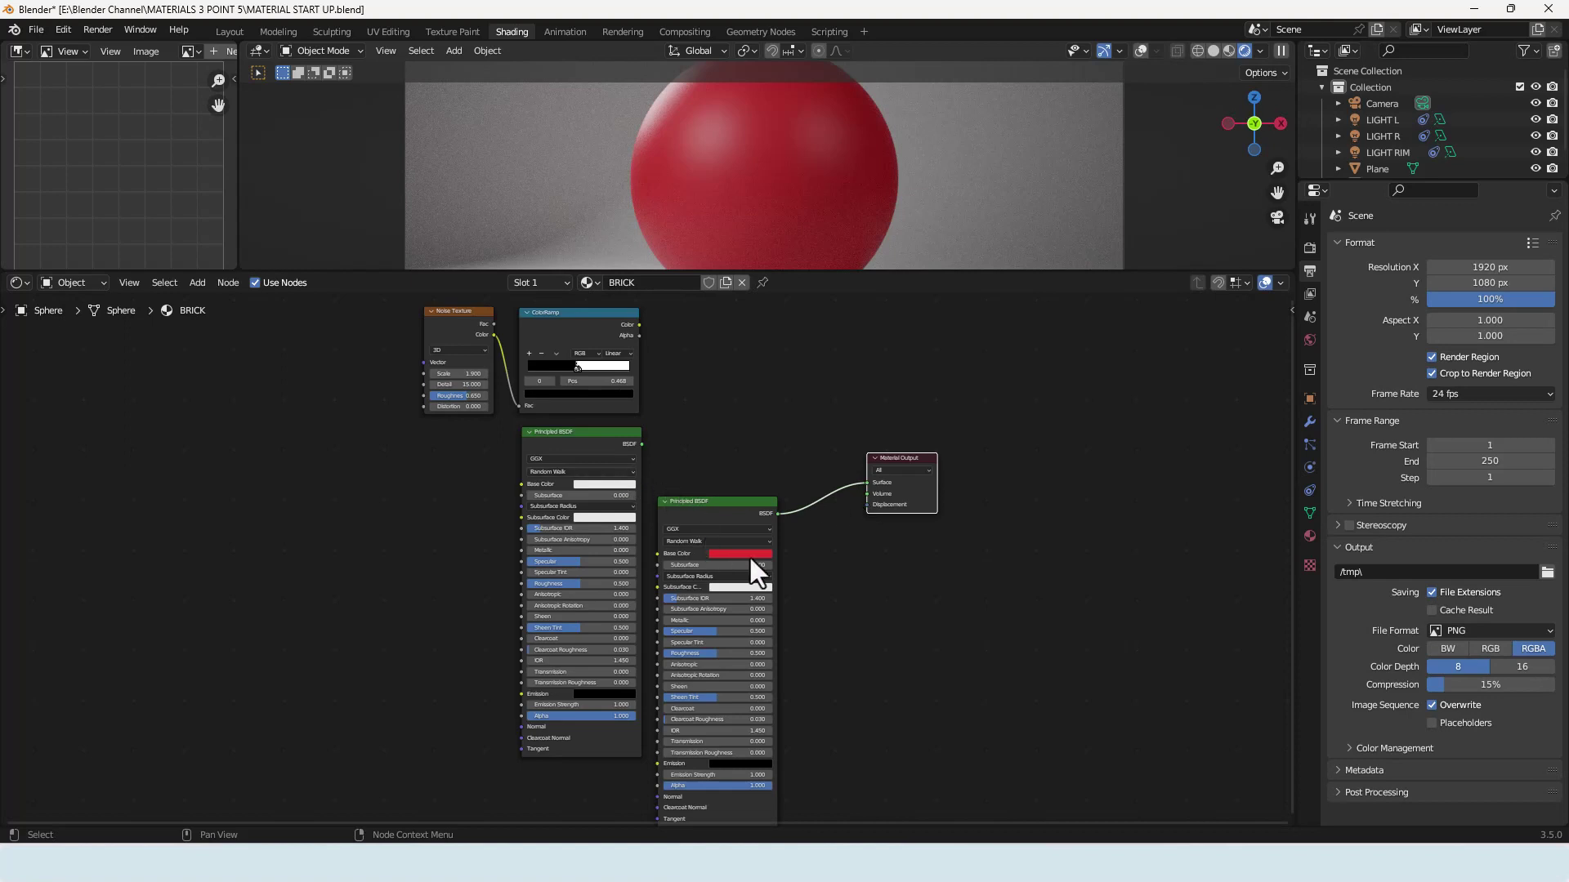
left_click(772, 484)
key("shift+a")
left_click(748, 451)
type("mix")
key("Down")
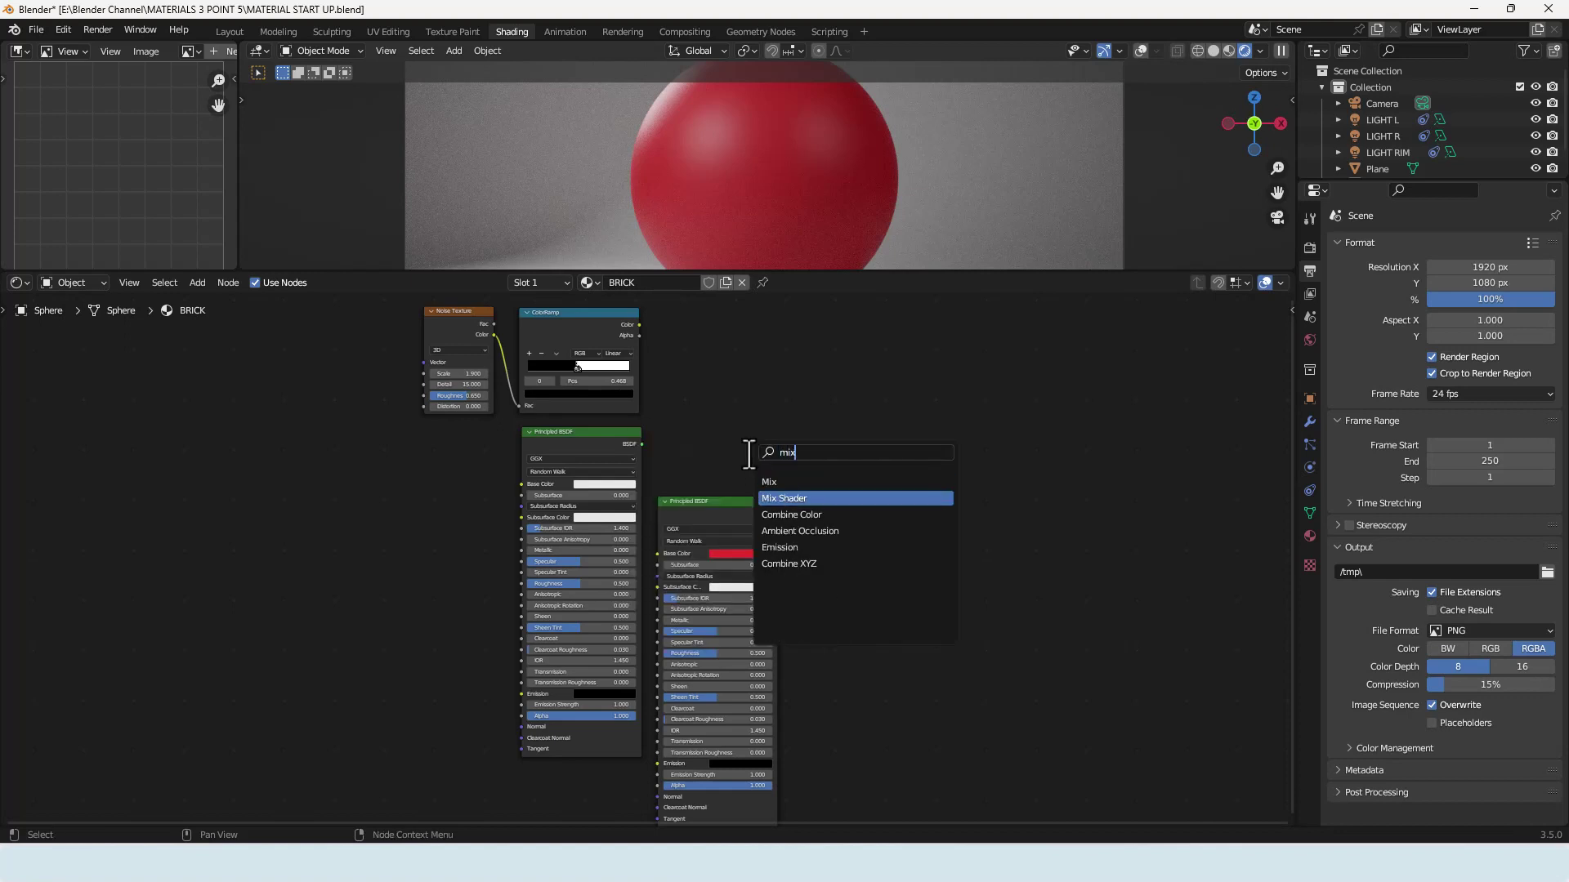
key("Return")
left_click(818, 457)
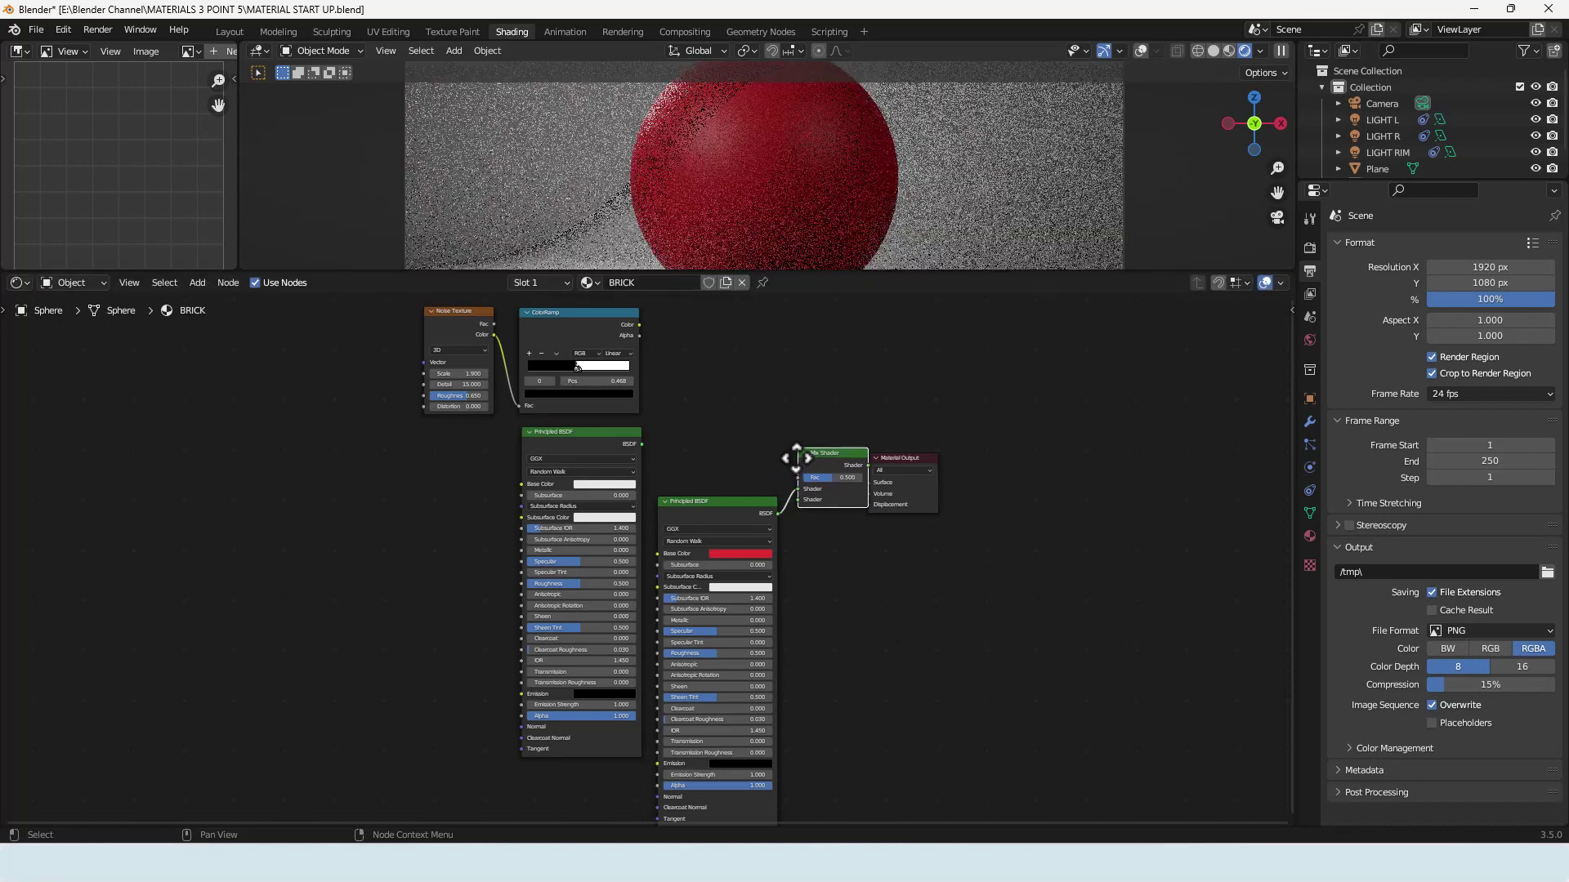
Space out the Material Output and connect the white Principled BSDF to the Mix Shader's first Shader input, the red one to the second
left_click(953, 454)
key("g")
left_click(948, 449)
left_click_drag(855, 449, 828, 498)
left_click_drag(642, 443, 829, 487)
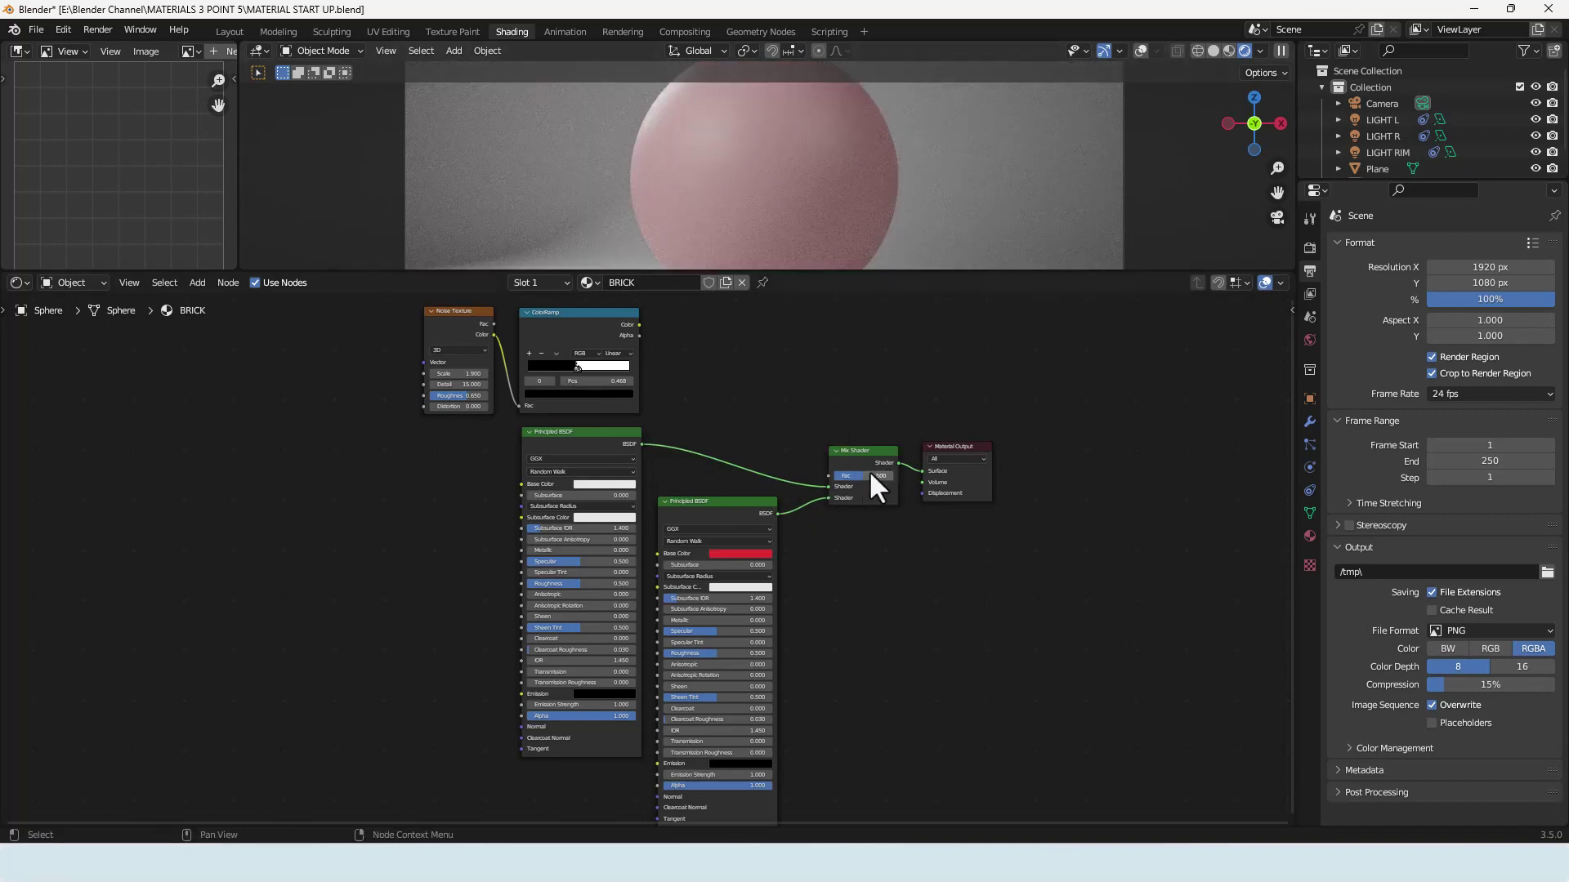
Test the Mix Shader's Fac at 1.000 and 0.000, and set it back to 0.5
left_click_drag(855, 475, 899, 475)
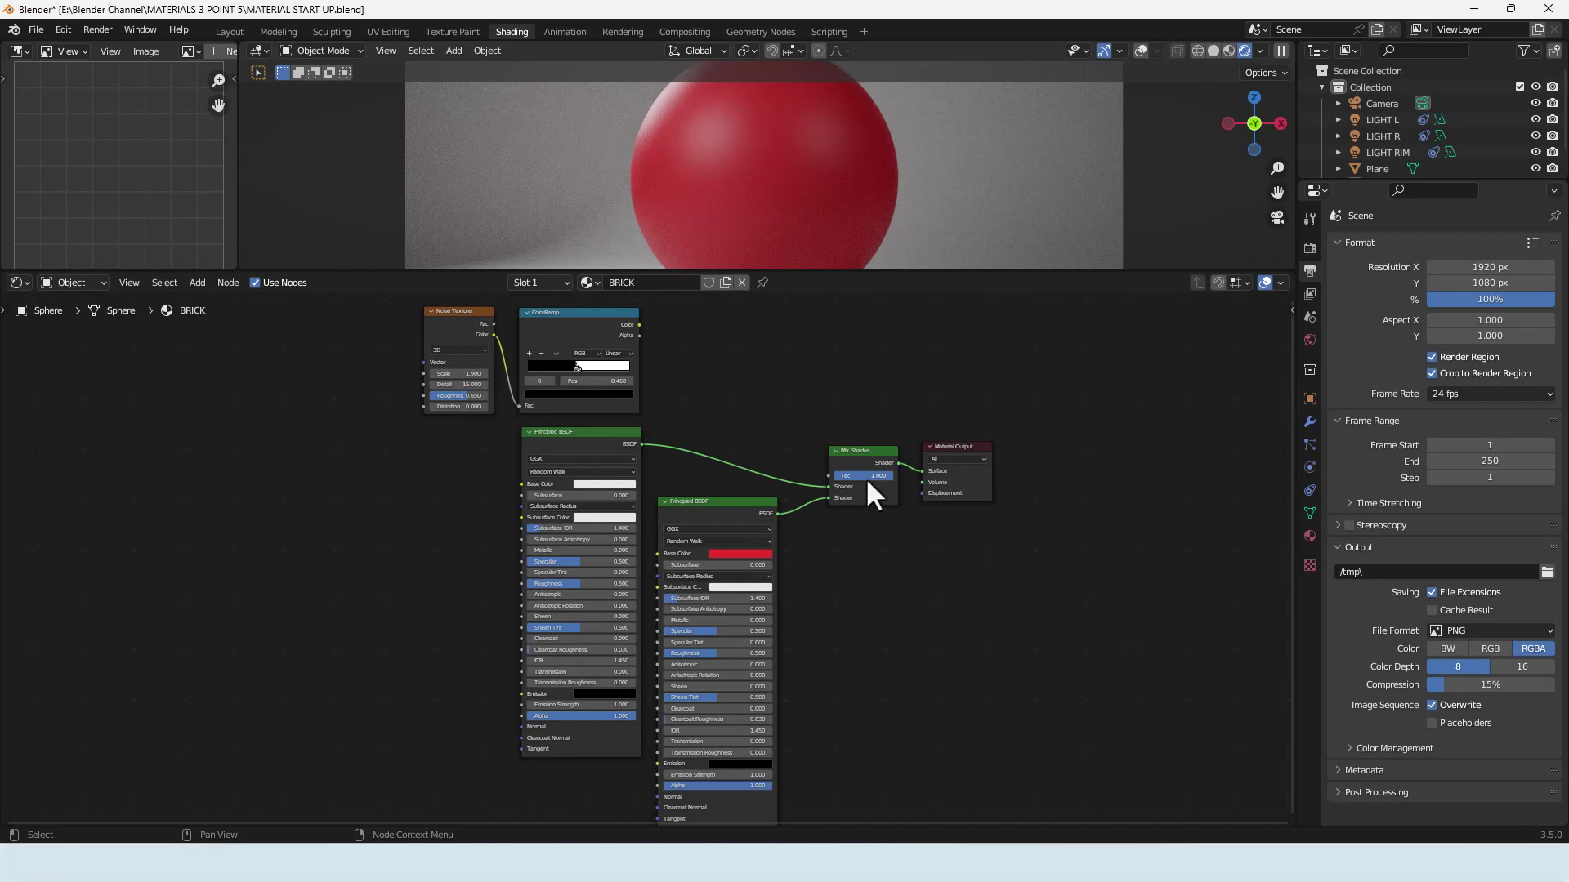
left_click_drag(874, 474, 802, 479)
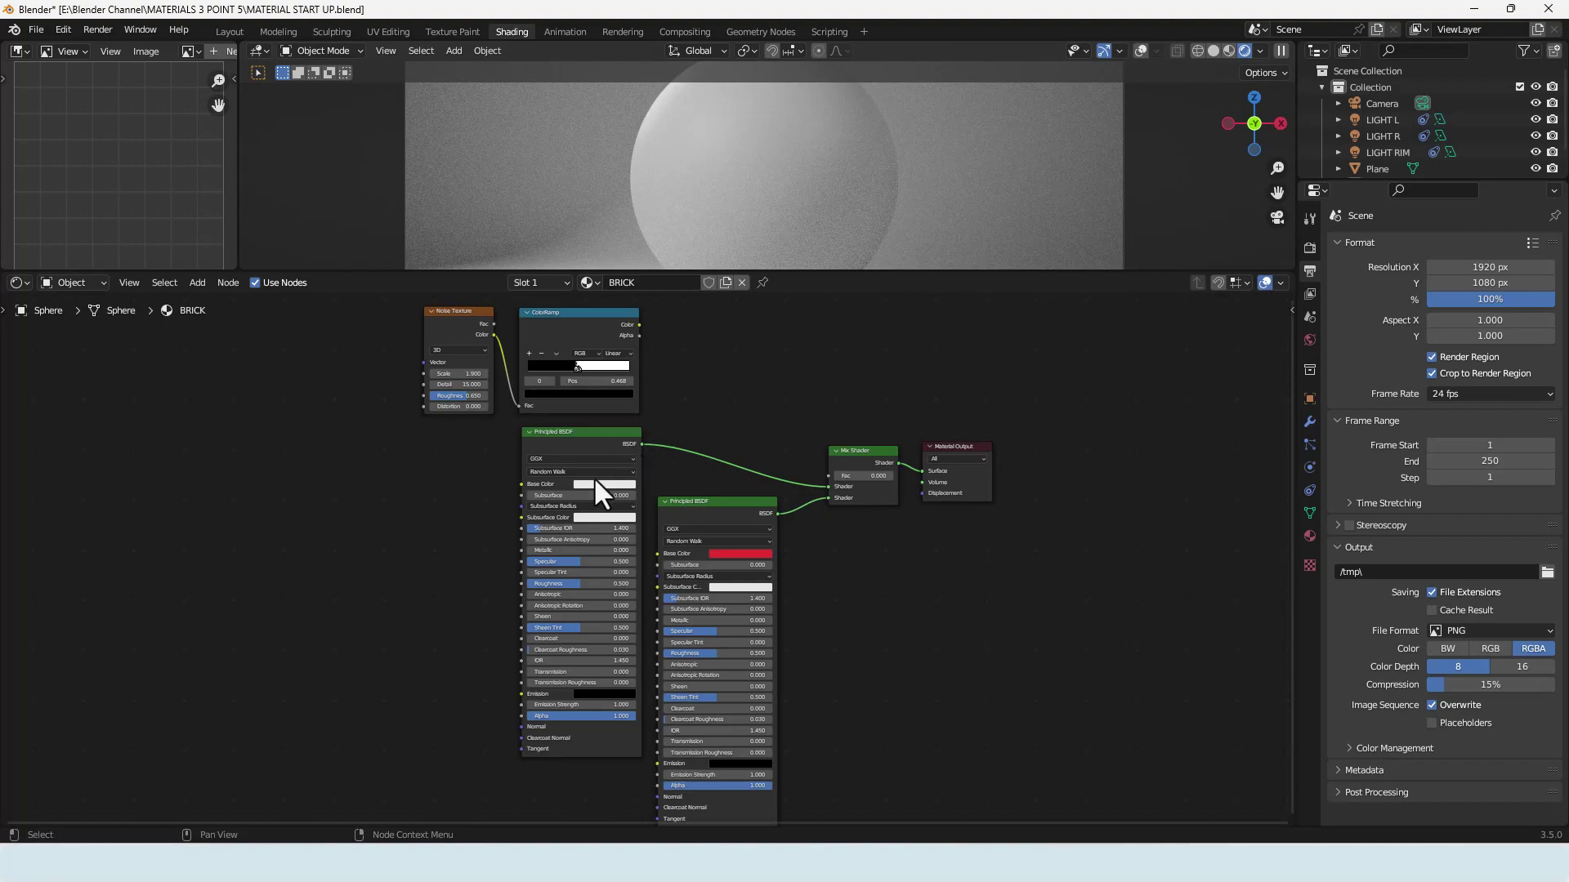
mouse_move(847, 478)
left_mouse_down()
mouse_move(899, 477)
mouse_move(846, 477)
mouse_move(899, 477)
mouse_move(866, 477)
left_mouse_up()
left_click(870, 478)
type("0.5")
key("Return")
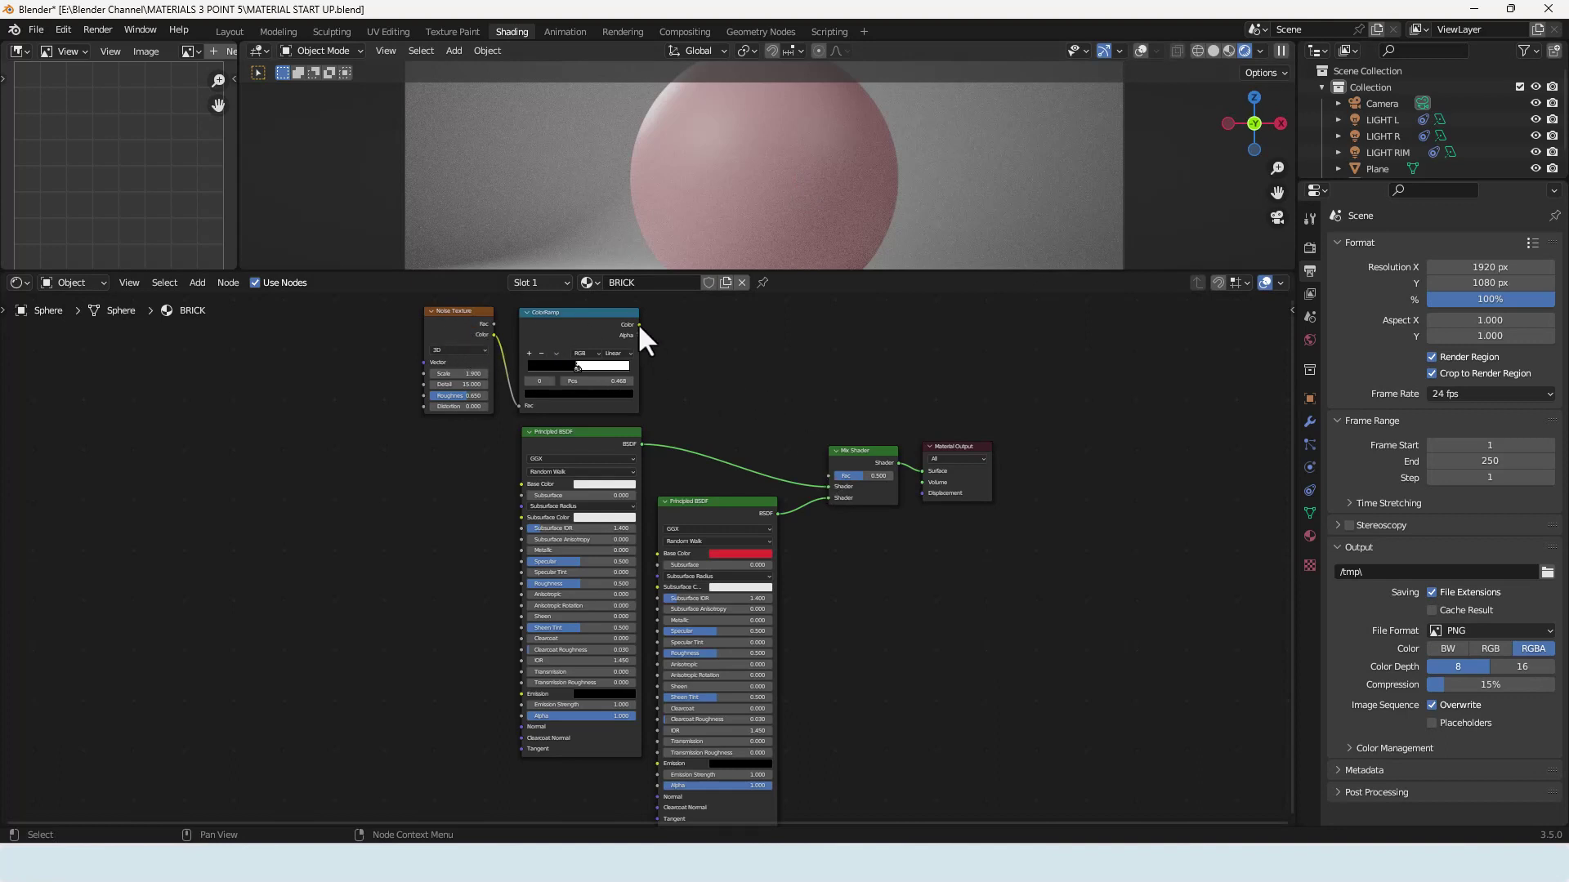
Preview the ColorRamp on the sphere and set its white stop to position 0.536 with Constant interpolation
left_click(588, 327, "ctrl+shift")
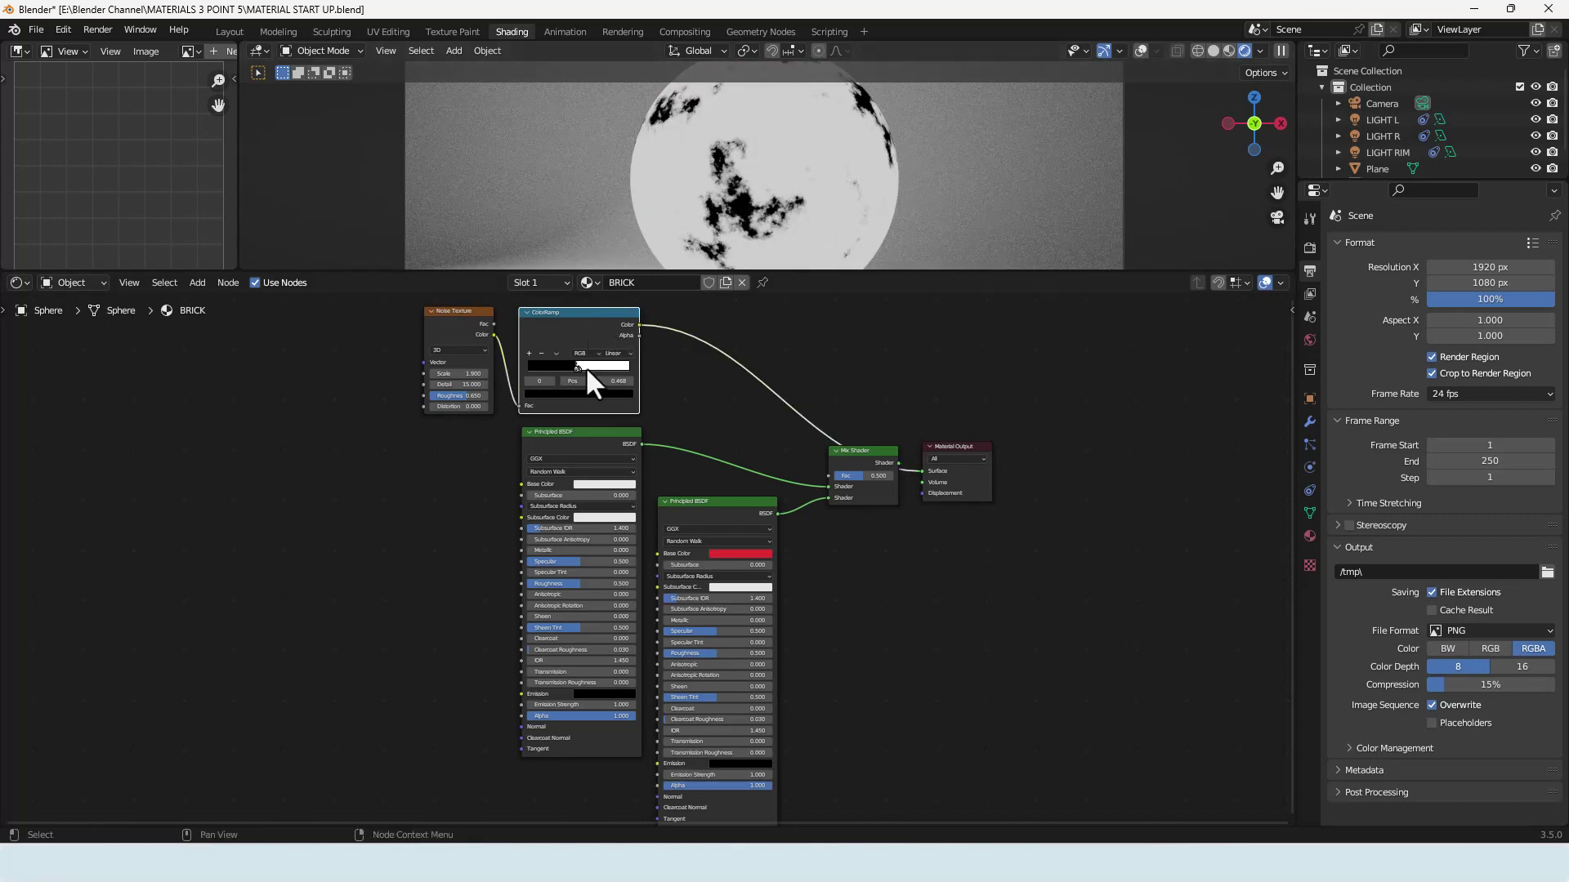
scroll(581, 369, "up", 2)
middle_click_drag(567, 316, 675, 488)
scroll(645, 384, "up", 2)
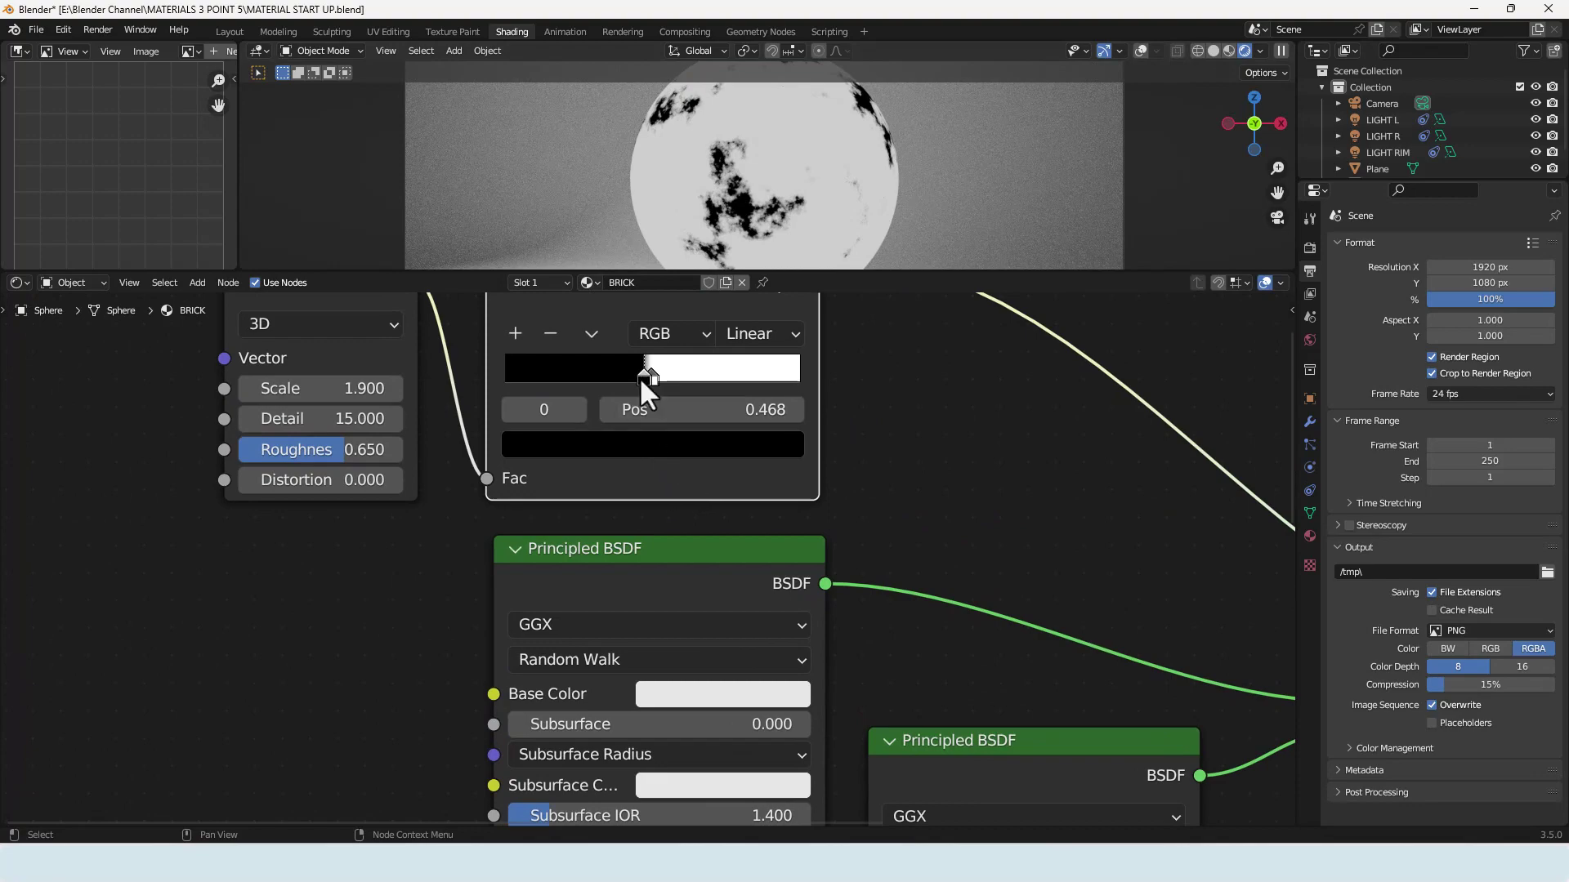
mouse_move(651, 376)
left_mouse_down()
mouse_move(675, 378)
mouse_move(647, 376)
mouse_move(659, 380)
left_mouse_up()
left_click(773, 340)
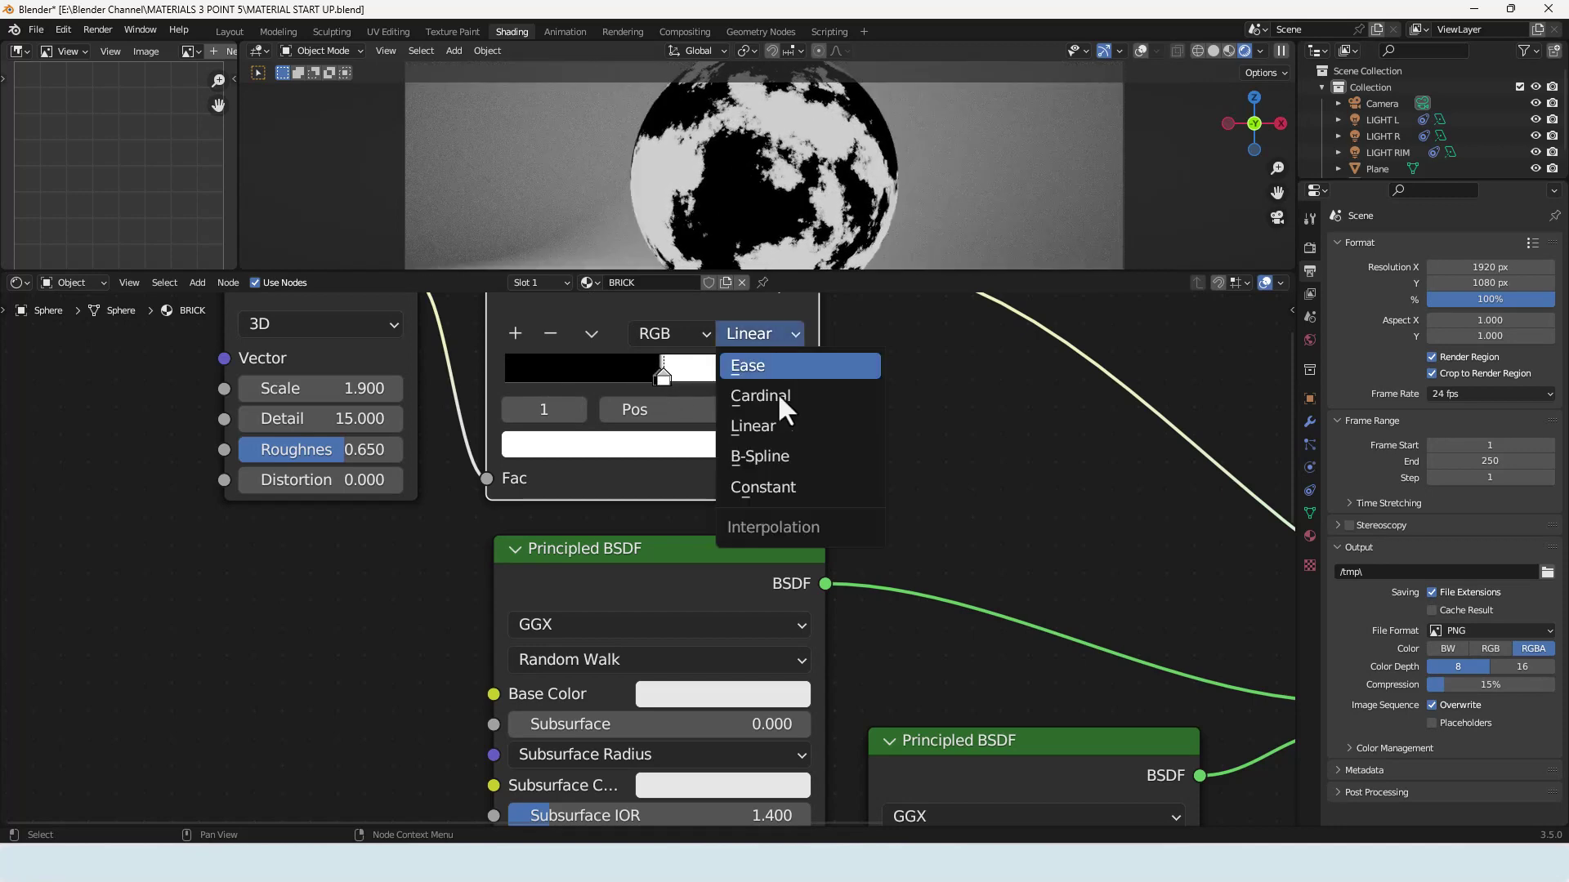
left_click(786, 482)
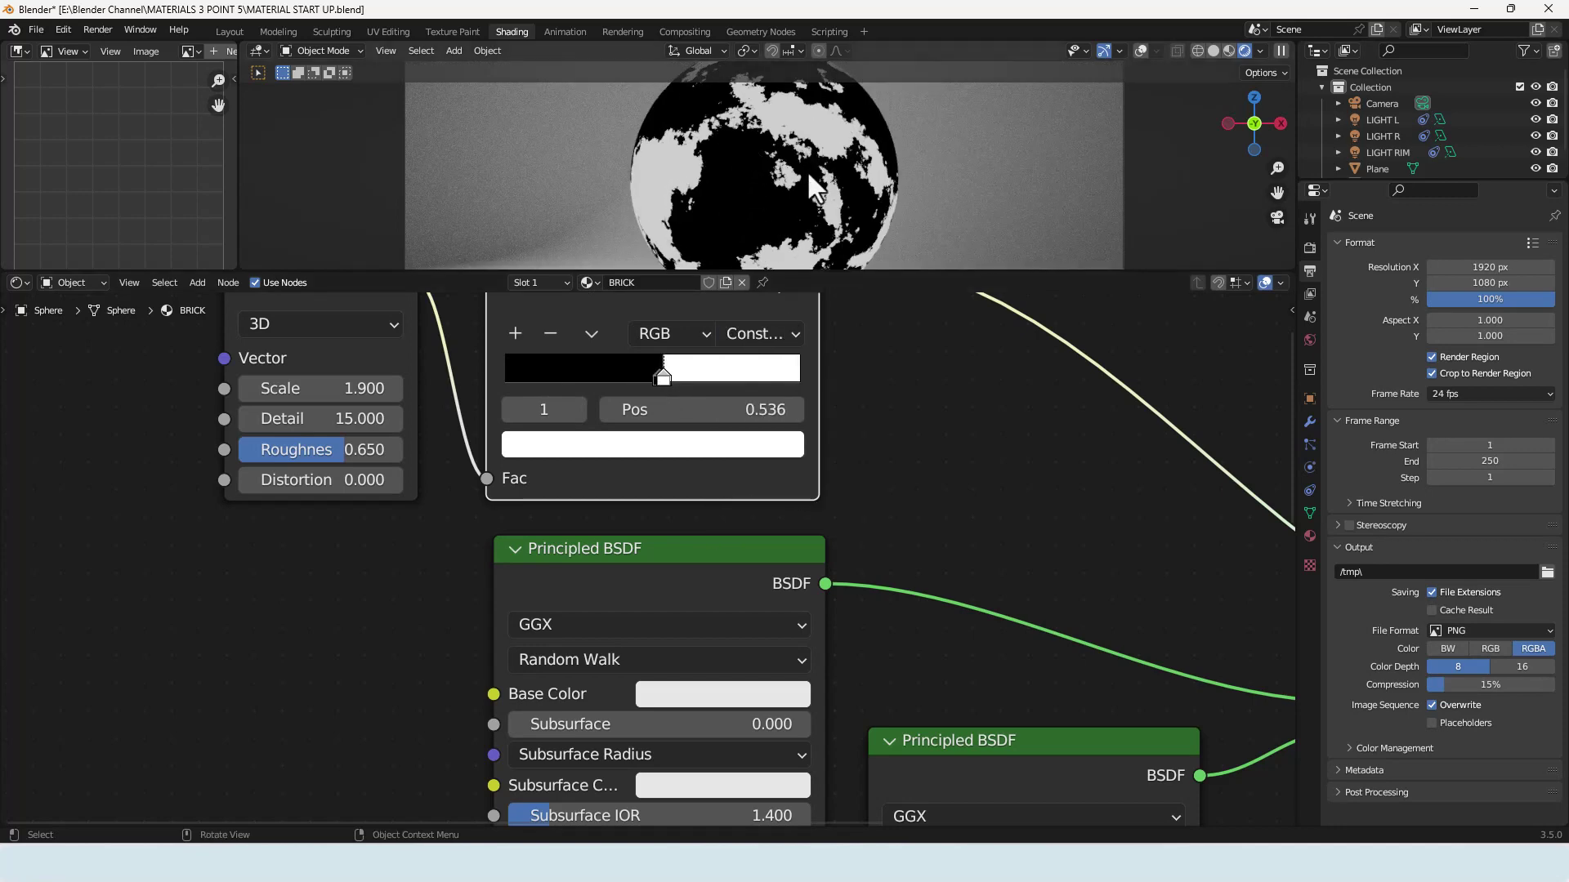
Connect the ColorRamp's Color to the Mix Shader's Fac and the Mix Shader's output to the Material Output's Surface
scroll(880, 500, "down", 4)
middle_click_drag(875, 543, 789, 468)
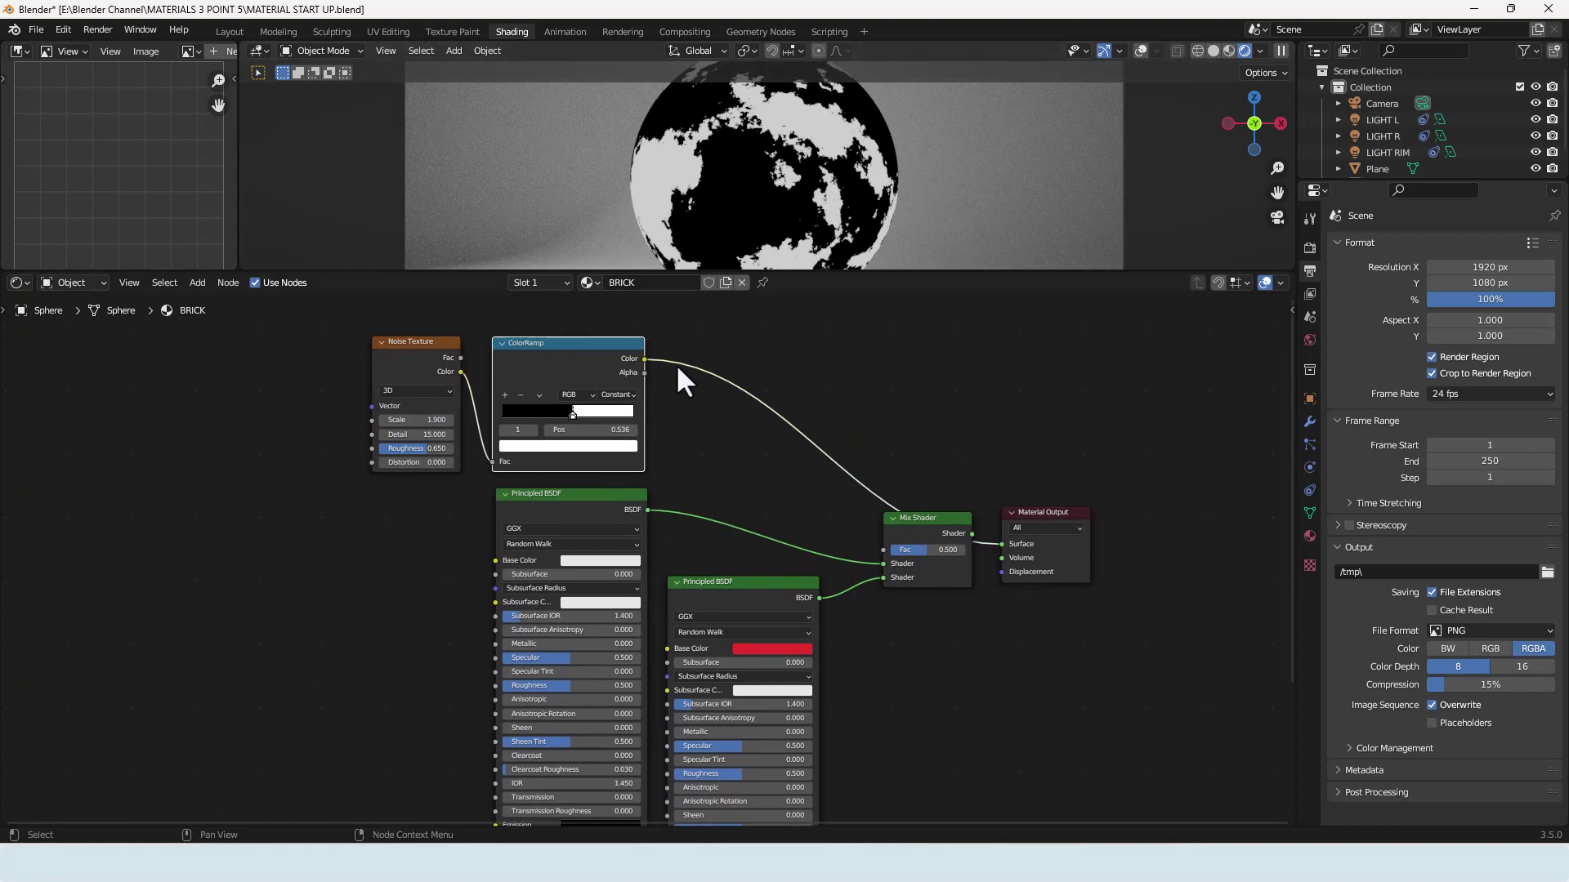
left_click_drag(645, 359, 881, 551)
left_click_drag(971, 533, 1001, 544)
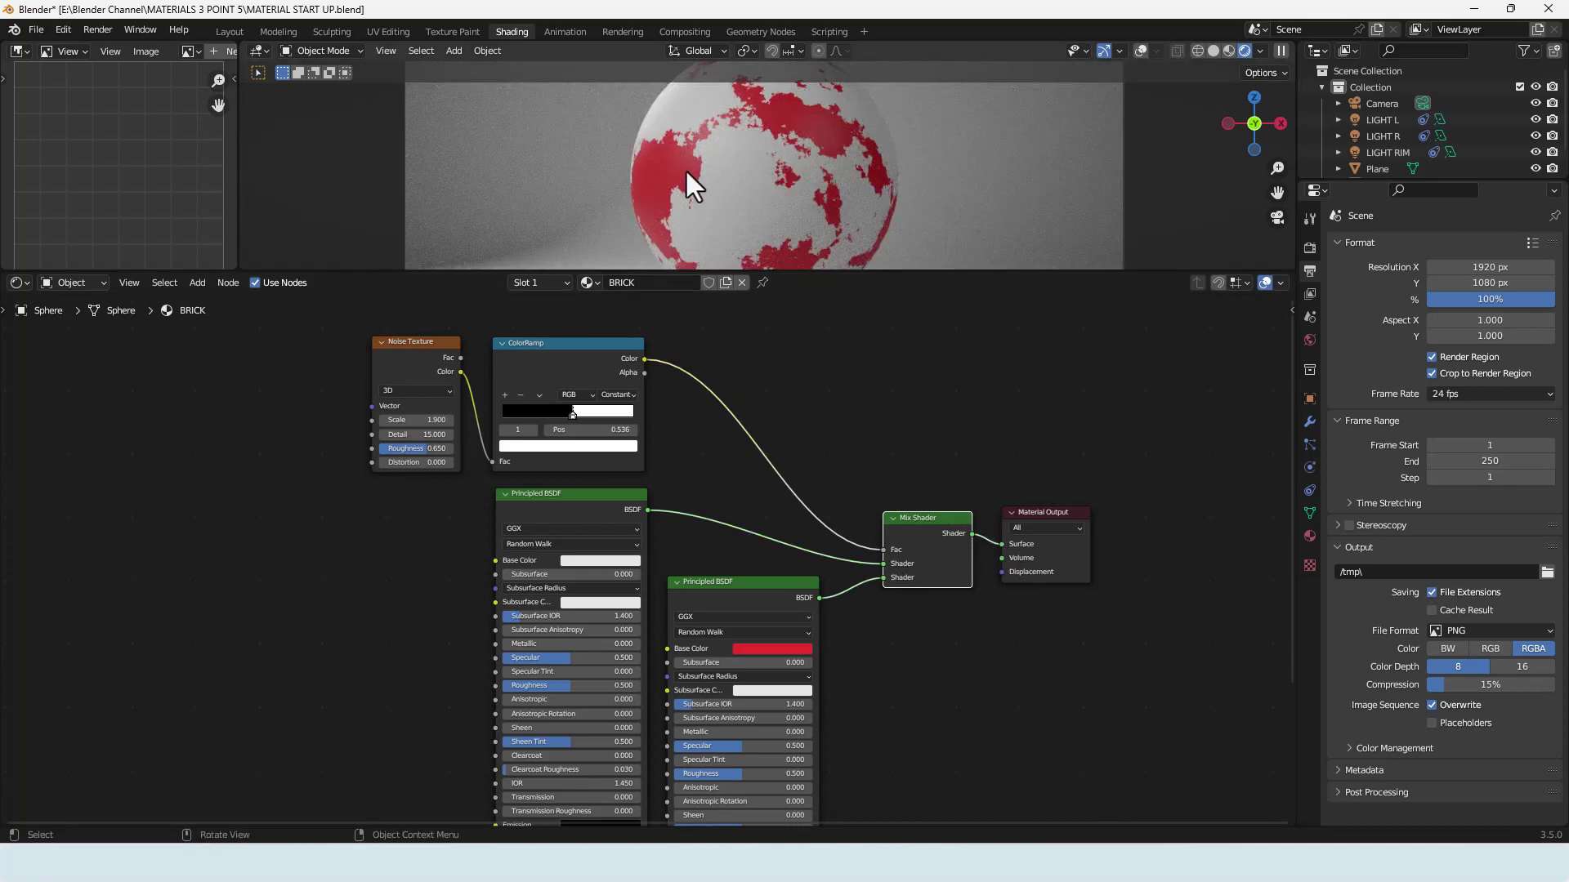
Inspect the red and white patches up close, and compare the ColorRamp preview with the Mix Shader output
scroll(687, 172, "up", 5)
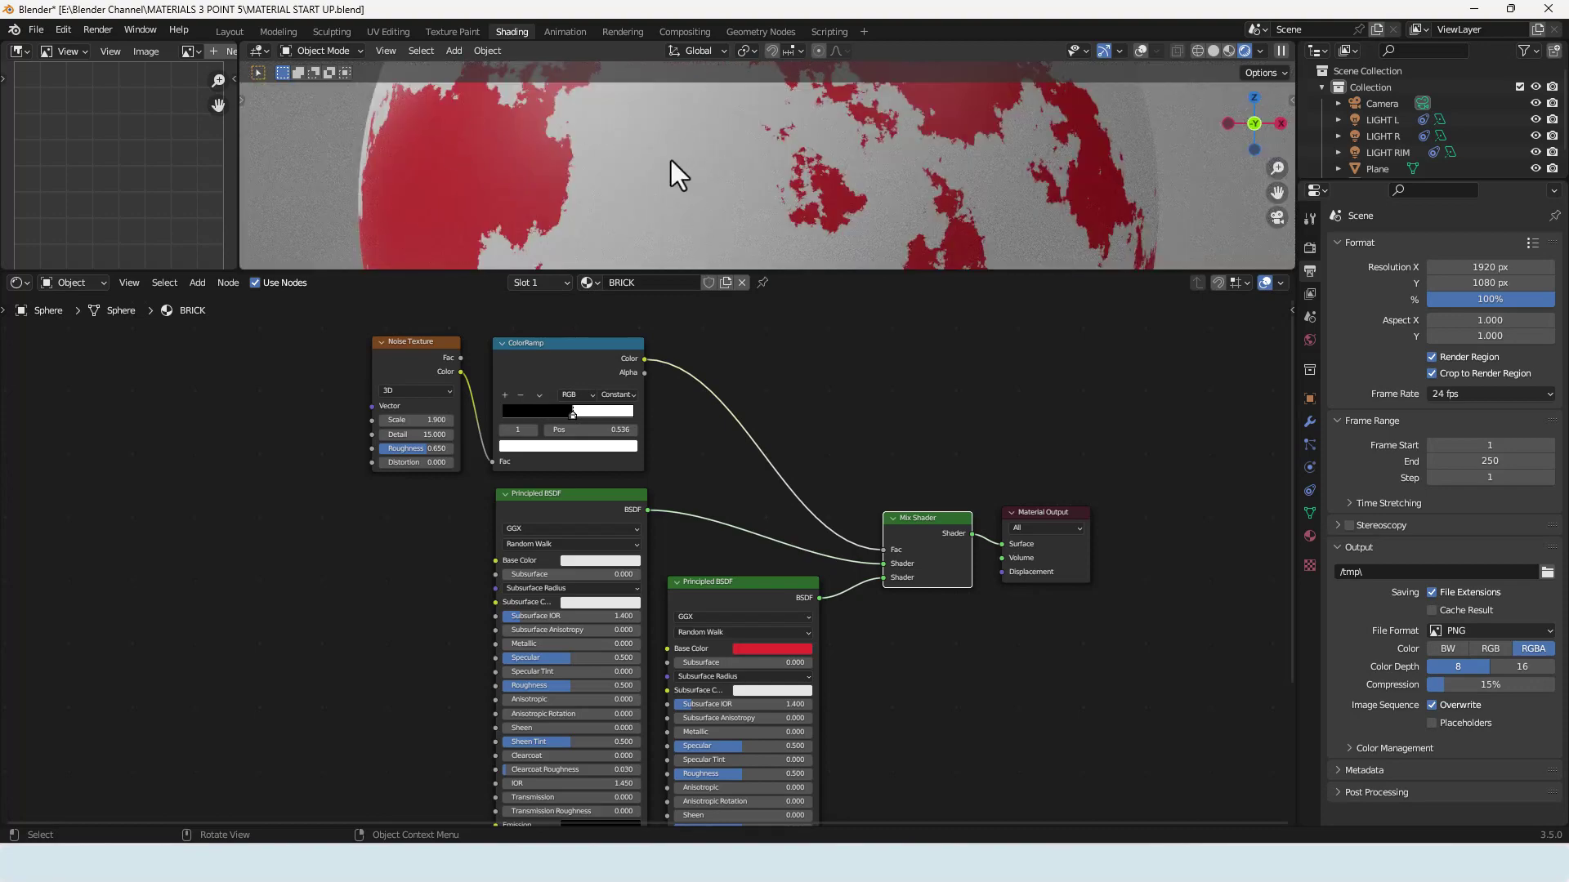
scroll(675, 160, "down", 4)
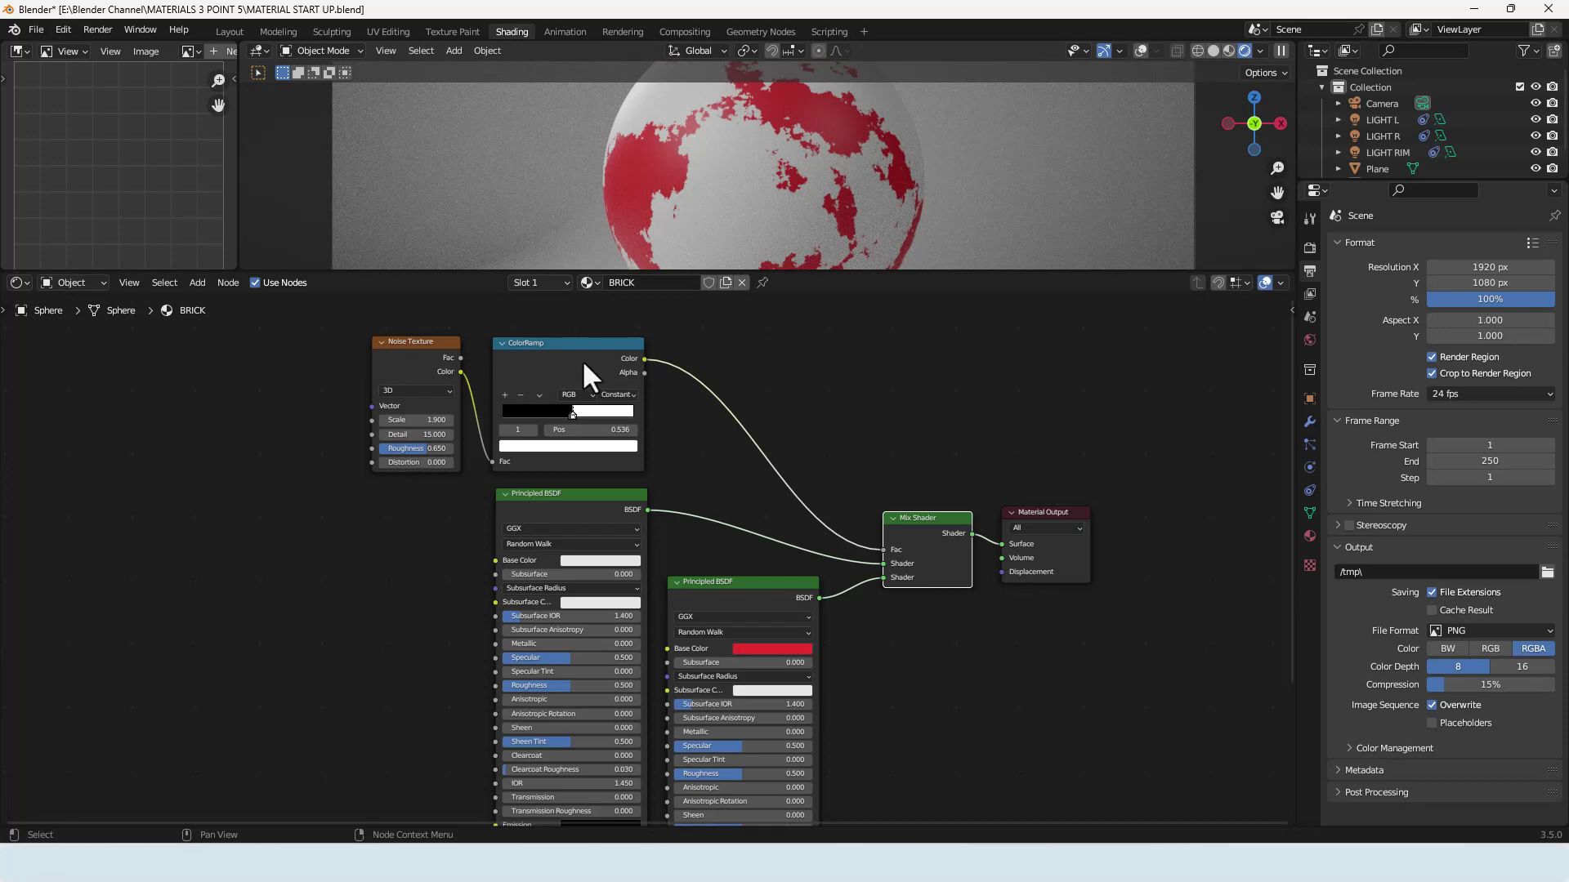
left_click(559, 360, "ctrl+shift")
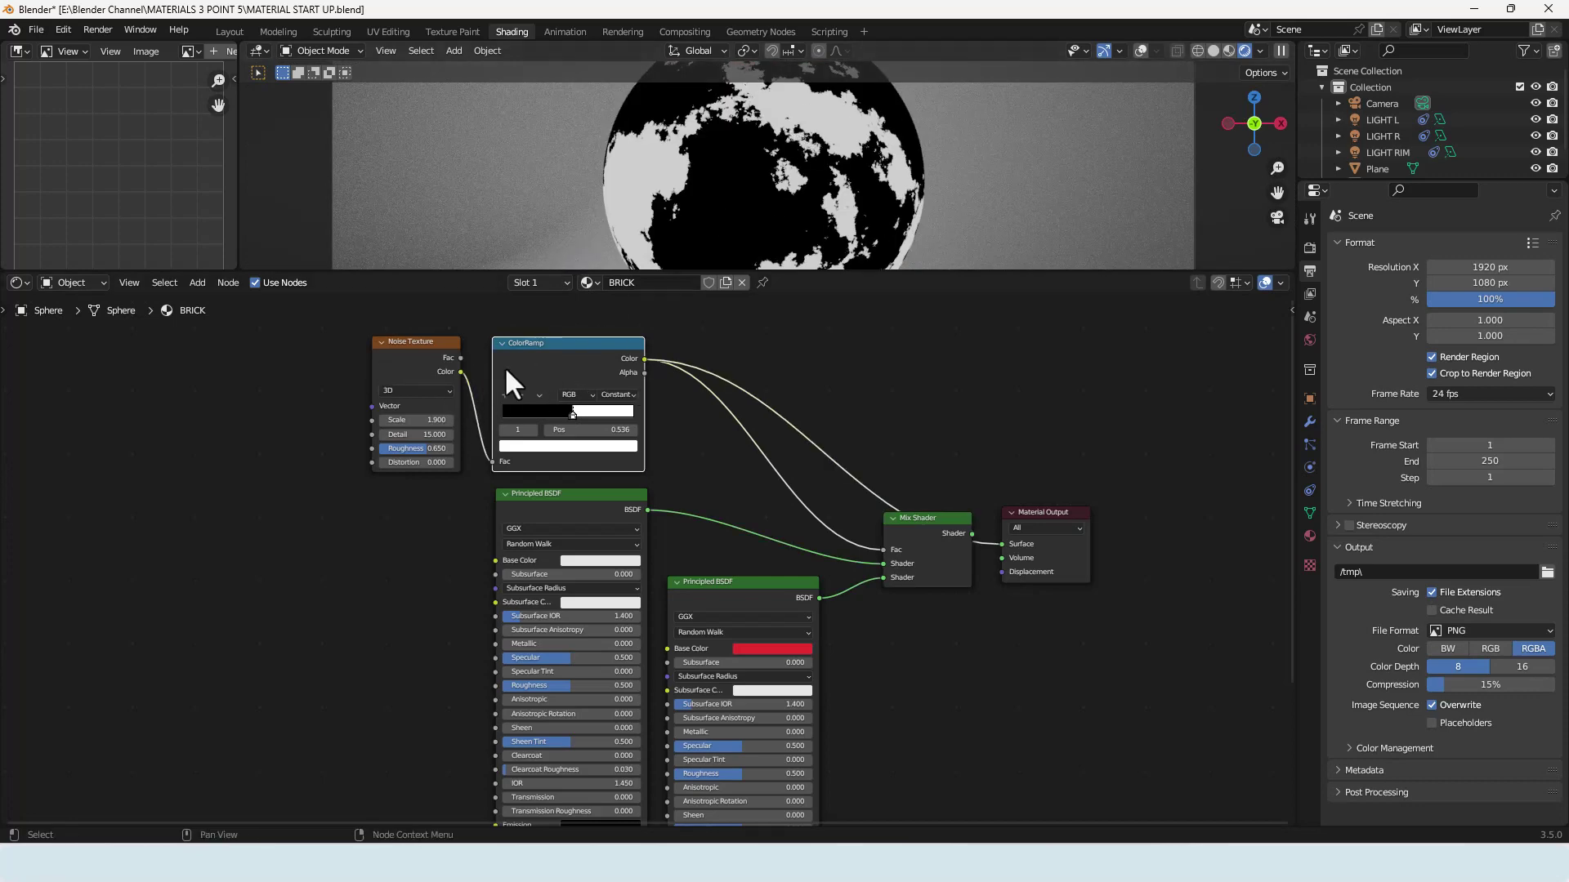
left_click(939, 539, "ctrl+shift")
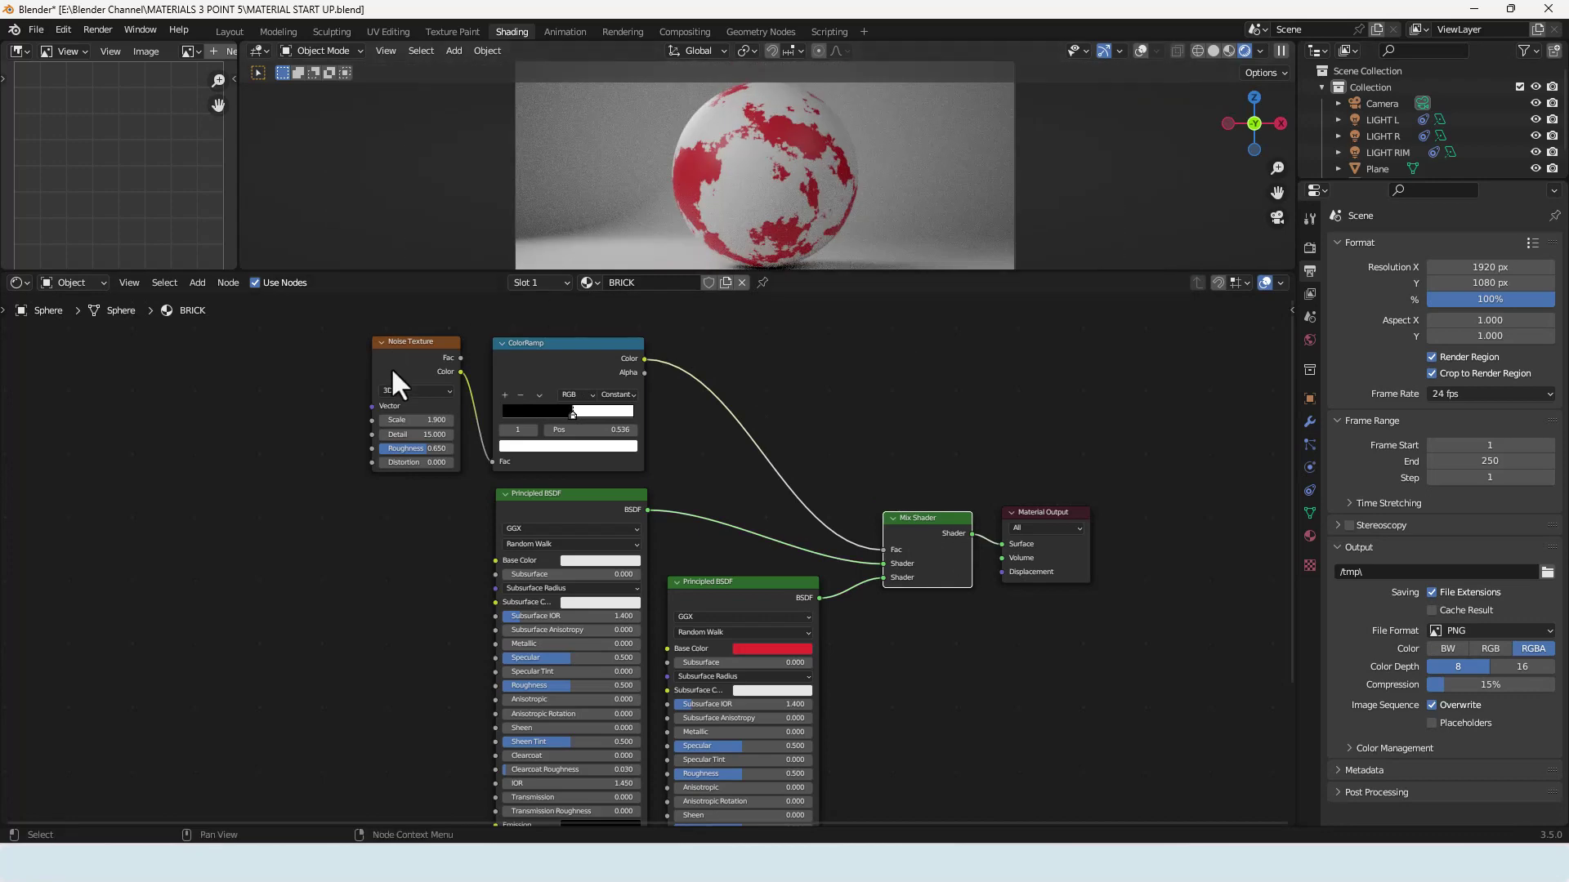
Try a higher Noise Texture Scale, return it to 1.900, and set the Roughness to 0.508
left_click_drag(416, 419, 417, 419)
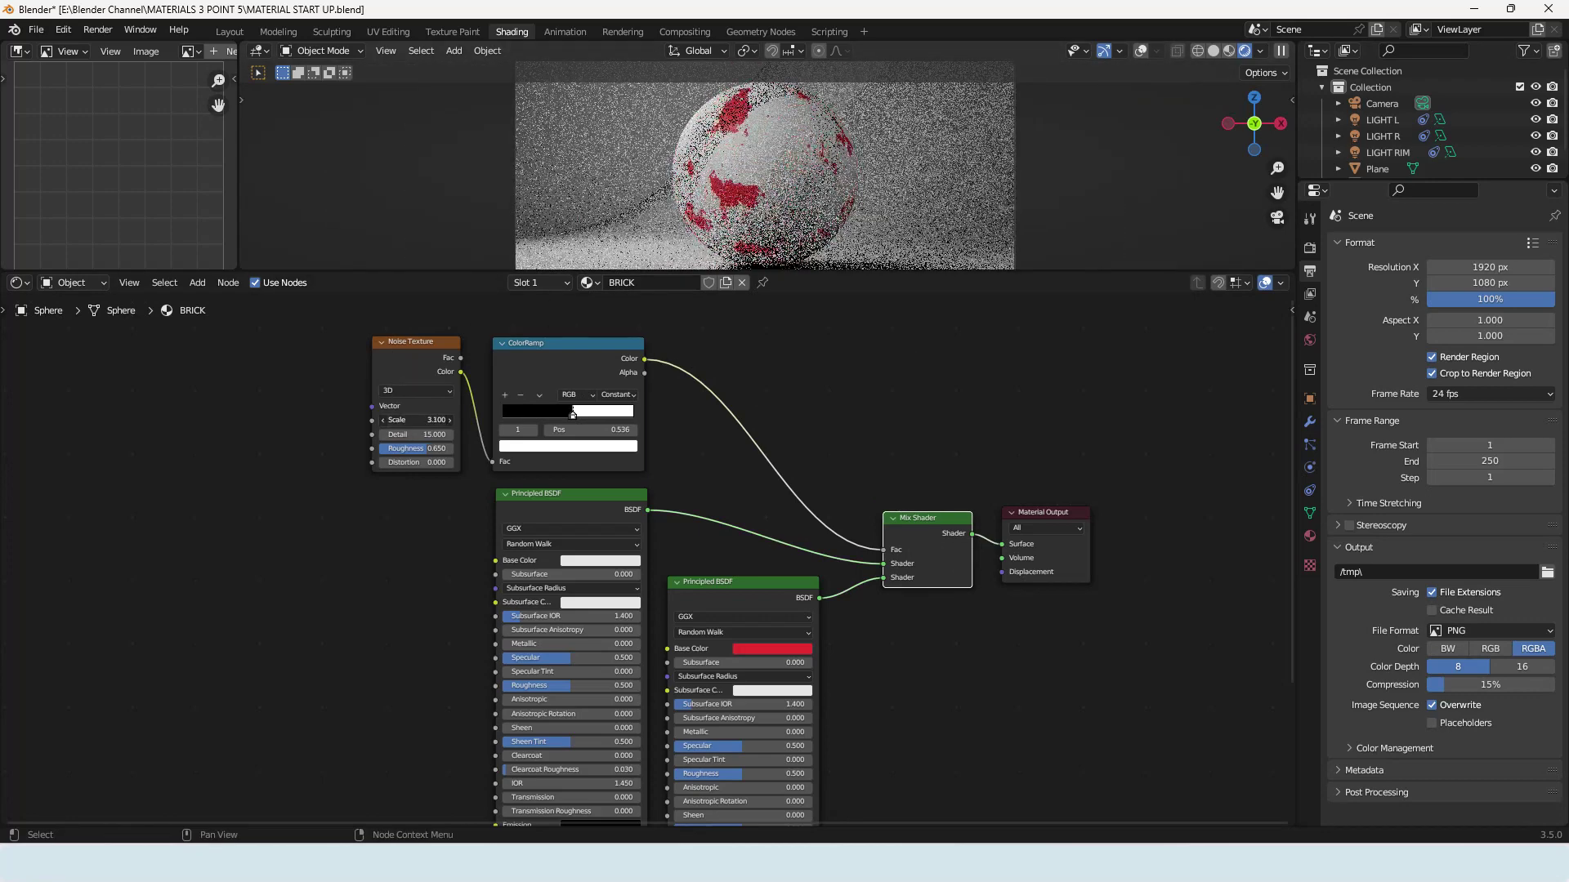
left_click_drag(415, 419, 420, 419)
mouse_move(415, 434)
left_mouse_down()
mouse_move(426, 462)
mouse_move(409, 462)
left_mouse_up()
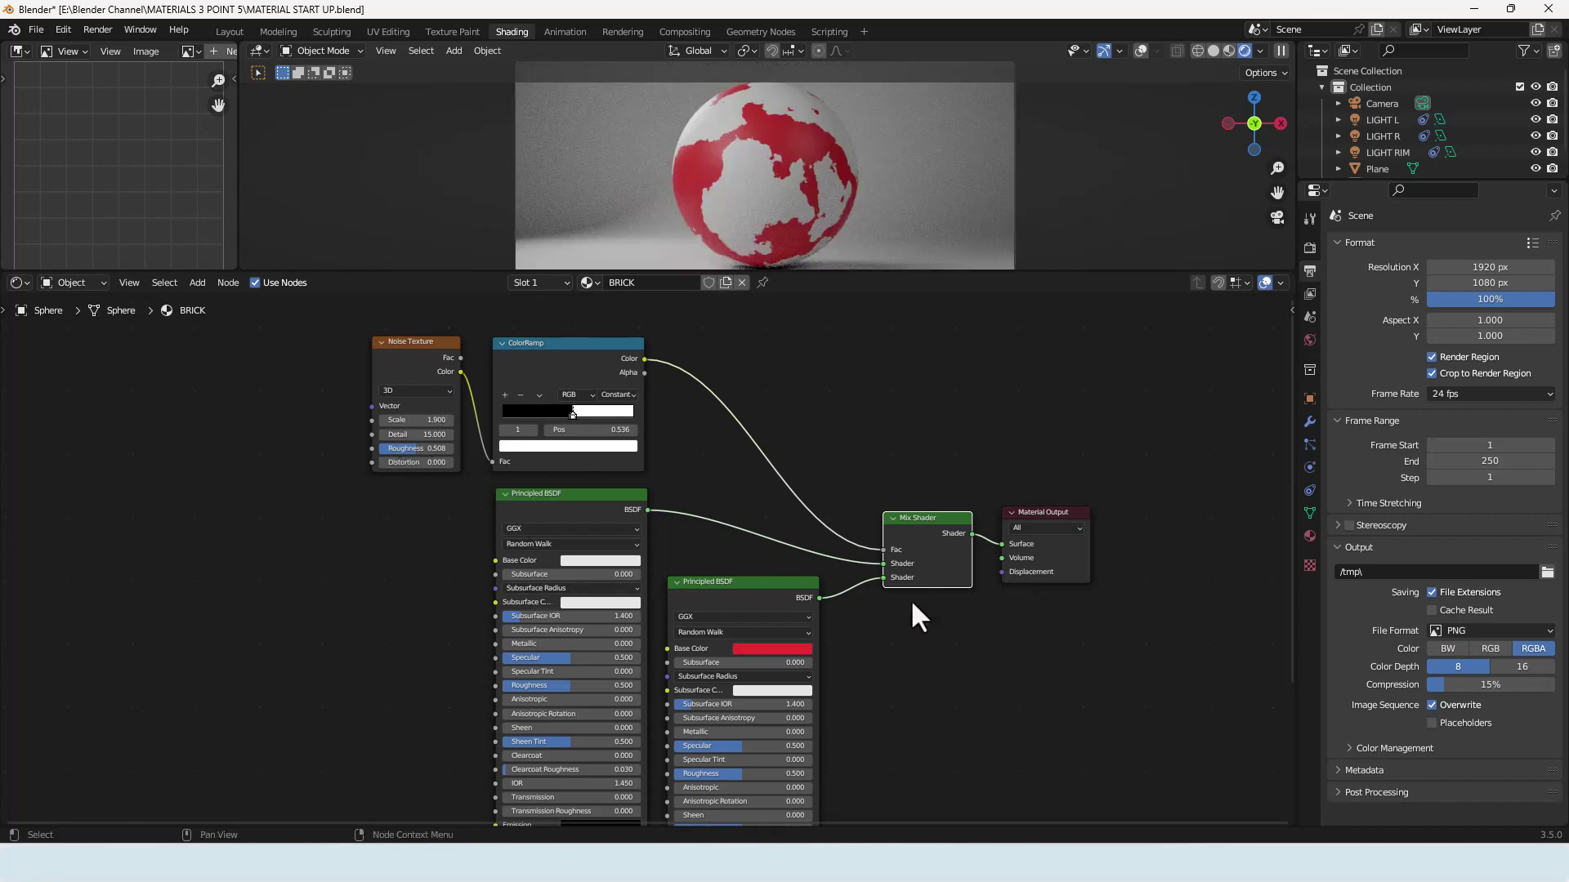
Link the ColorRamp's Color to the white Principled BSDF's Normal input and add a Bump node between them
scroll(892, 611, "down", 2)
middle_click_drag(893, 611, 925, 522)
left_click_drag(397, 322, 546, 726)
left_click_drag(552, 719, 554, 719)
key("shift+a")
left_click(421, 620)
type("bump")
left_click(448, 650)
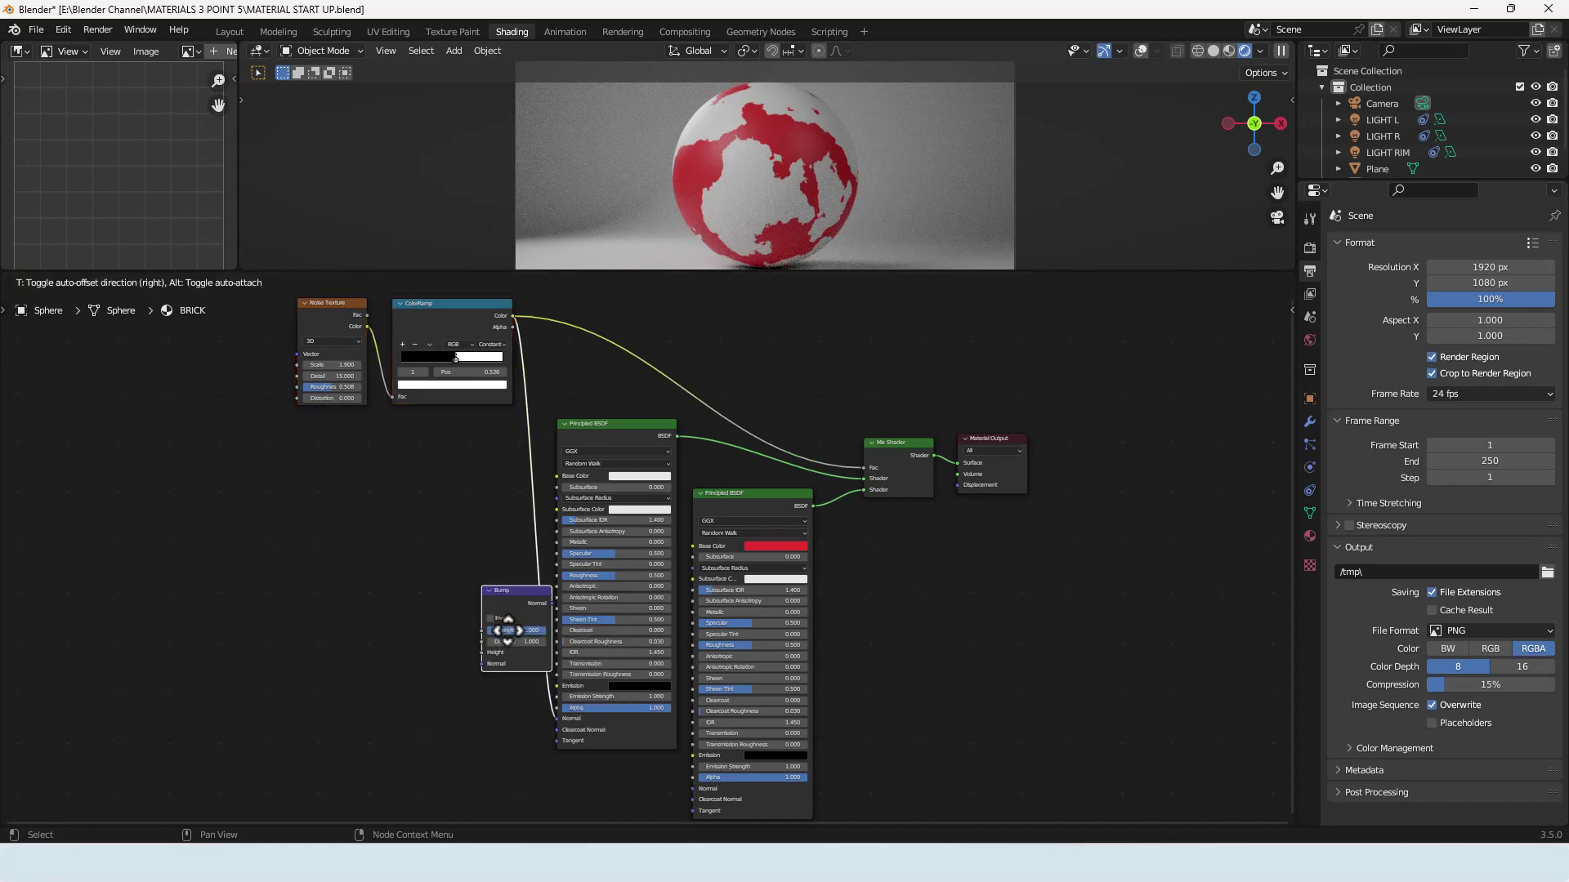
left_click(523, 720)
Rearrange the Bump, white Principled BSDF, Noise Texture and ColorRamp nodes so they are spaced apart
left_click_drag(549, 679, 553, 665)
key("g")
left_click(519, 618)
left_click_drag(685, 429, 584, 442)
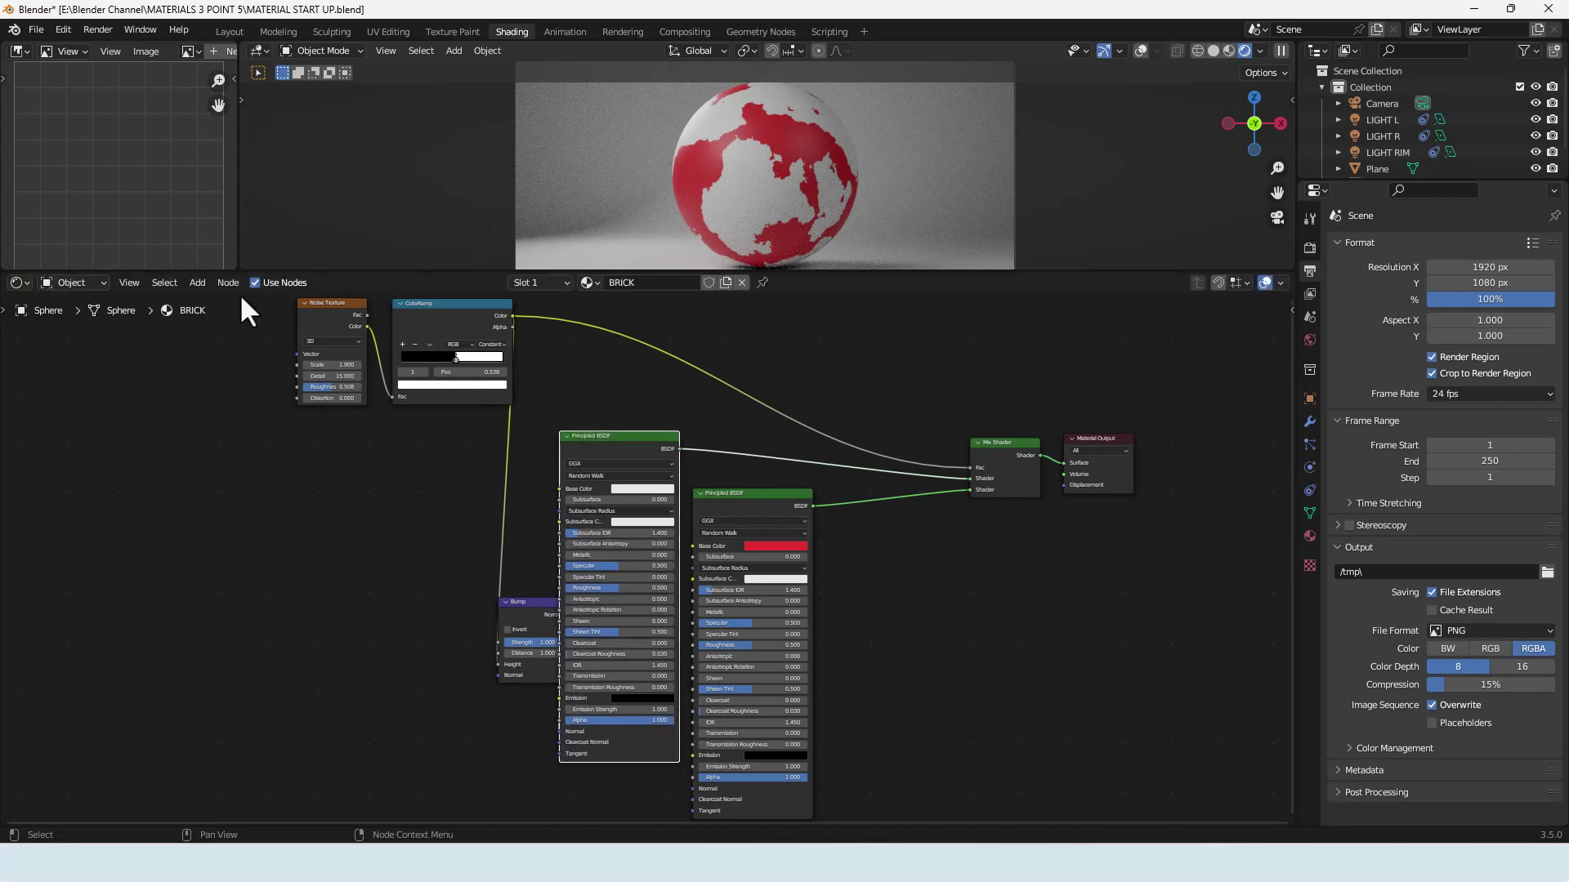
left_click_drag(263, 317, 369, 401)
left_click_drag(507, 605, 471, 570)
left_click(470, 570)
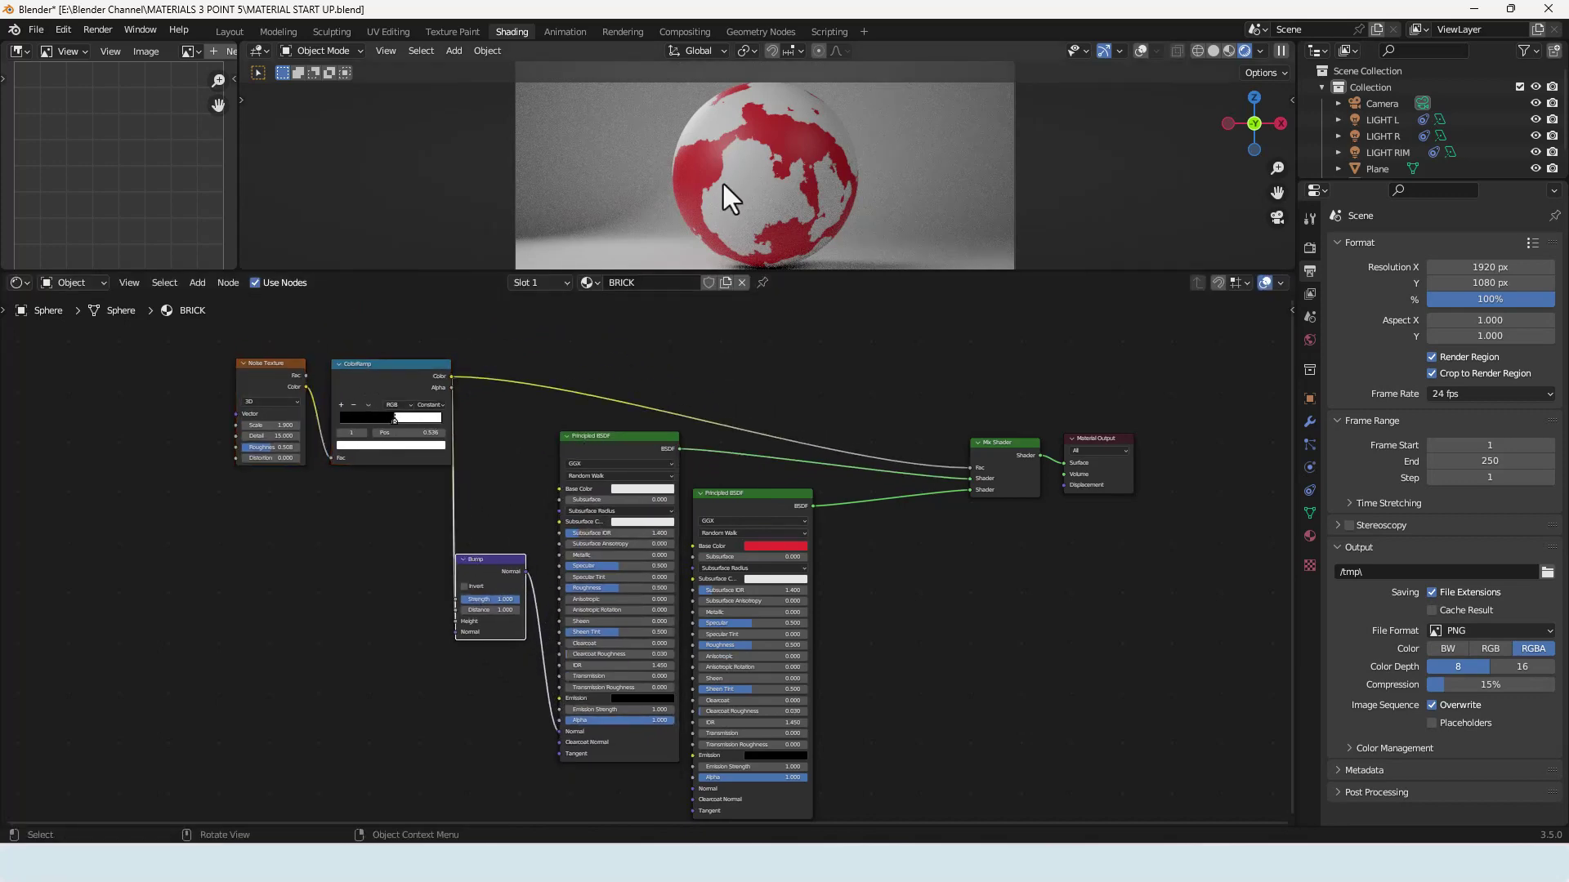
Examine the bump effect along the edges between the red and white patches on the sphere
scroll(722, 183, "up", 5)
scroll(644, 236, "down", 2)
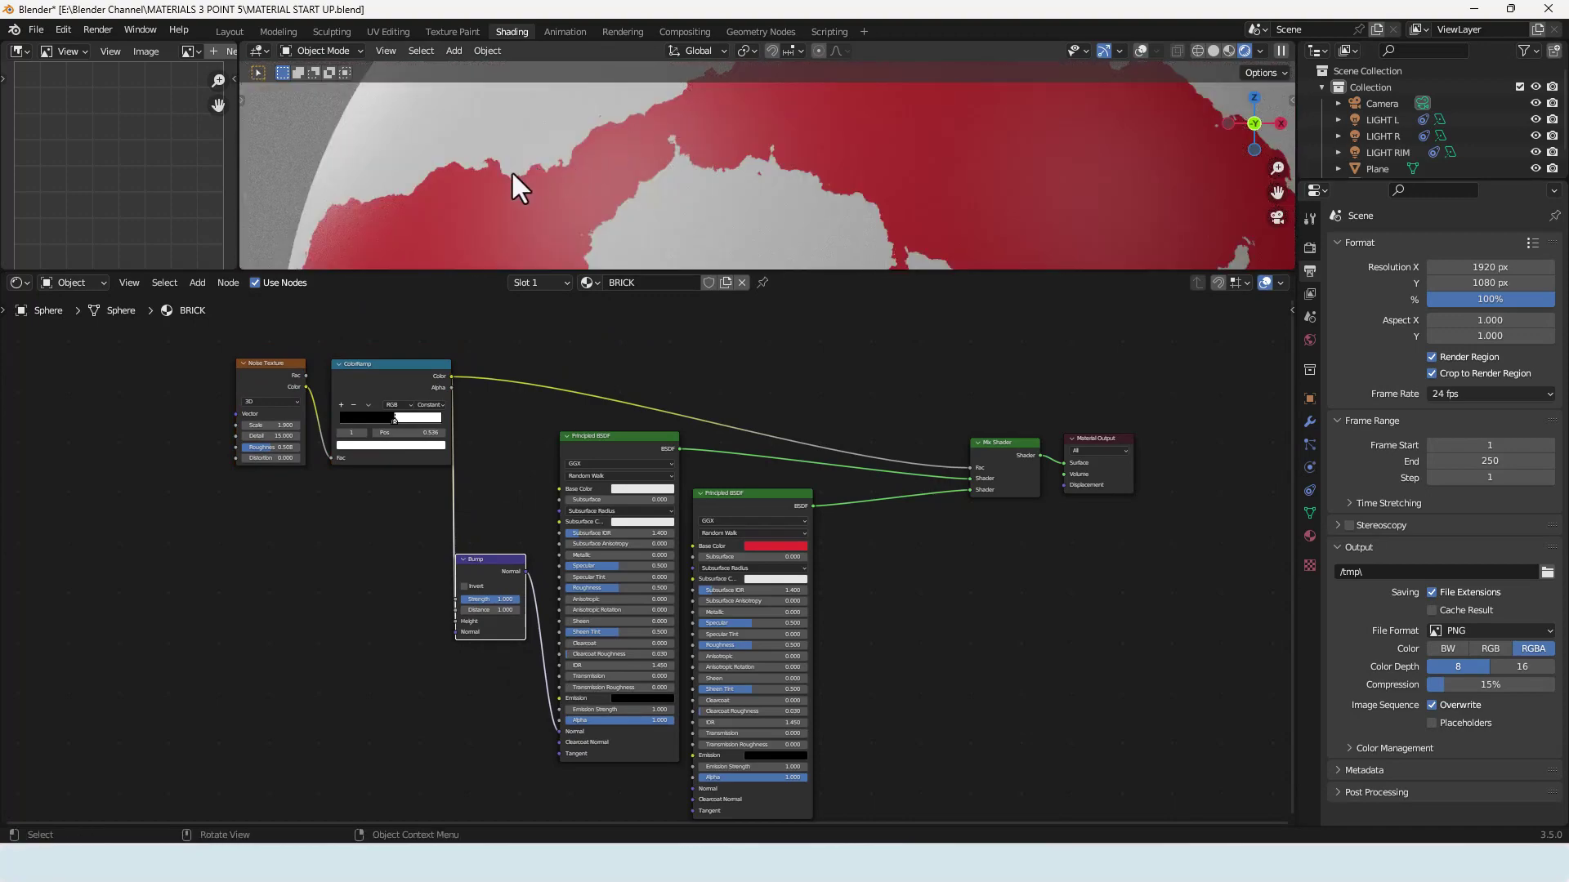
scroll(727, 567, "down", 3)
scroll(827, 559, "up", 1)
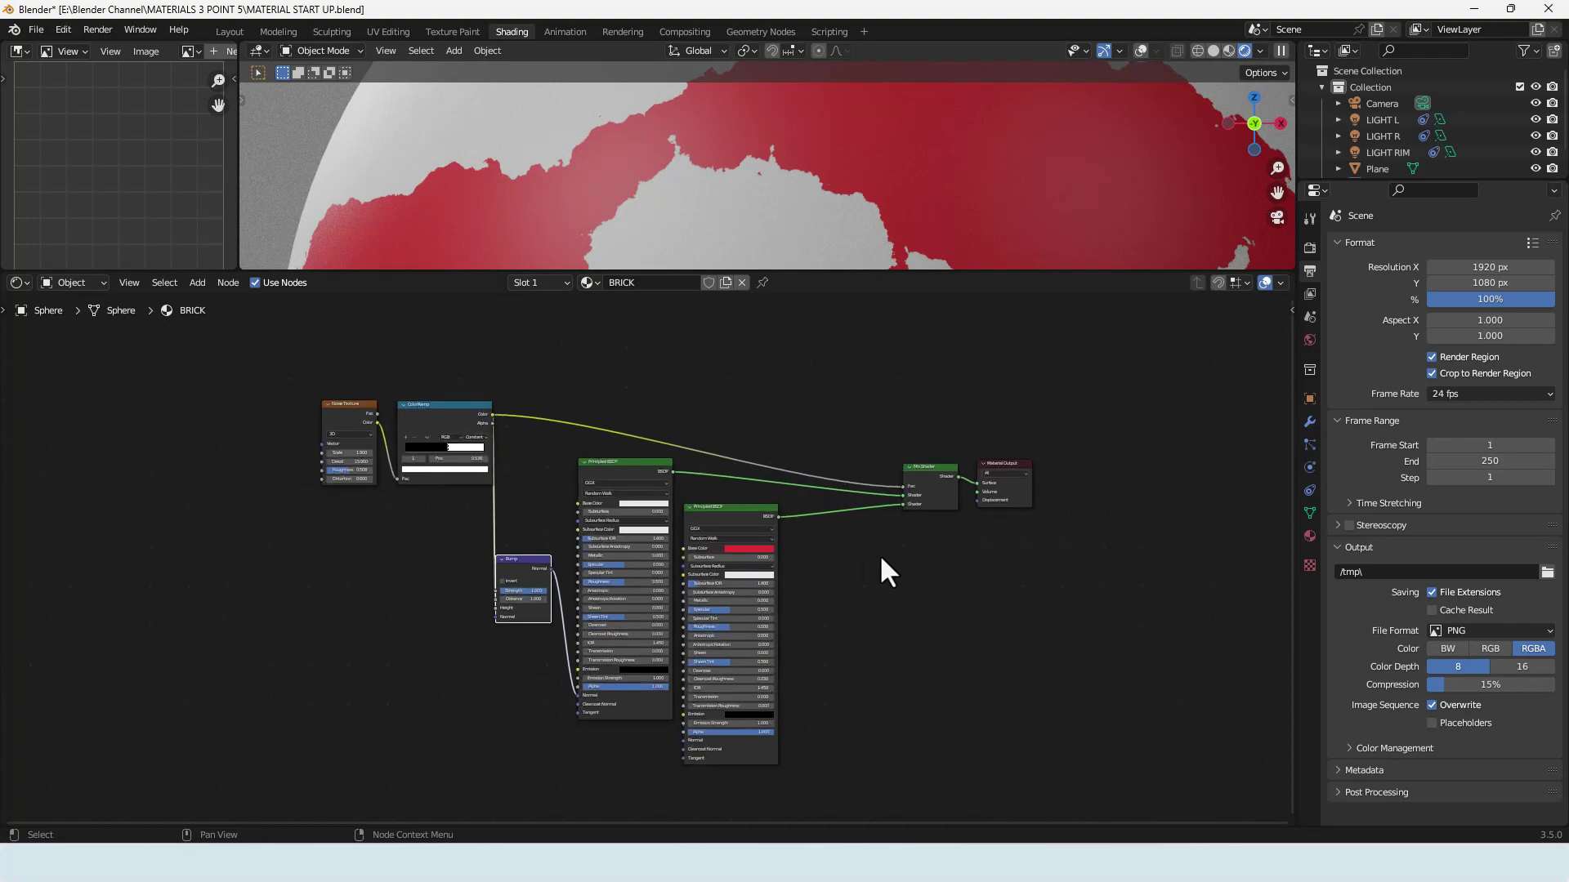
middle_click_drag(876, 554, 855, 551)
scroll(772, 150, "down", 5)
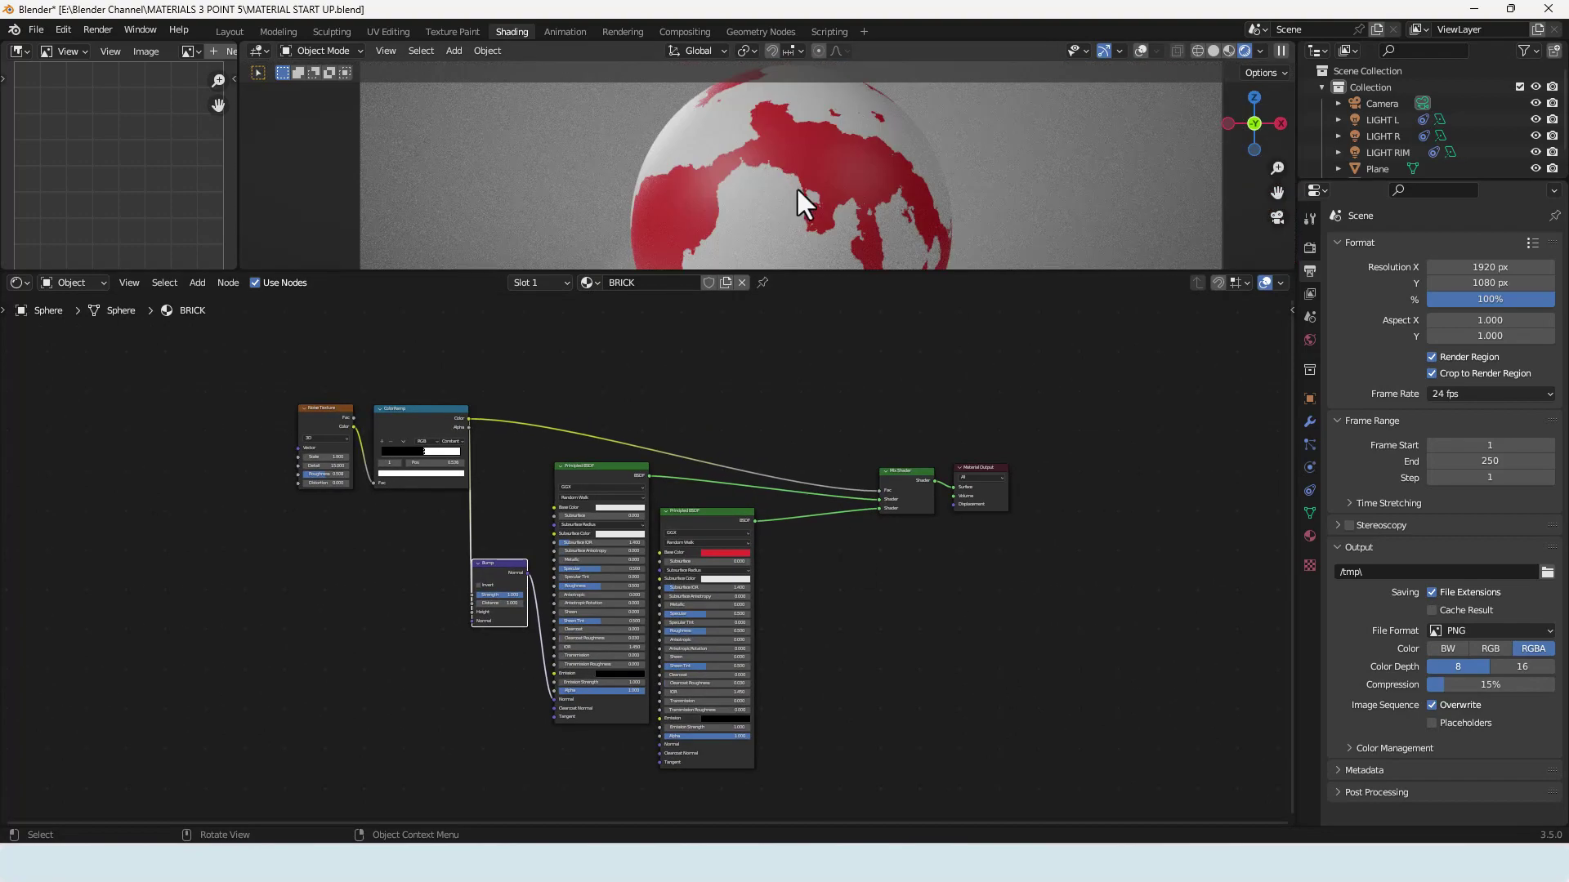
middle_click_drag(765, 154, 752, 152, "shift")
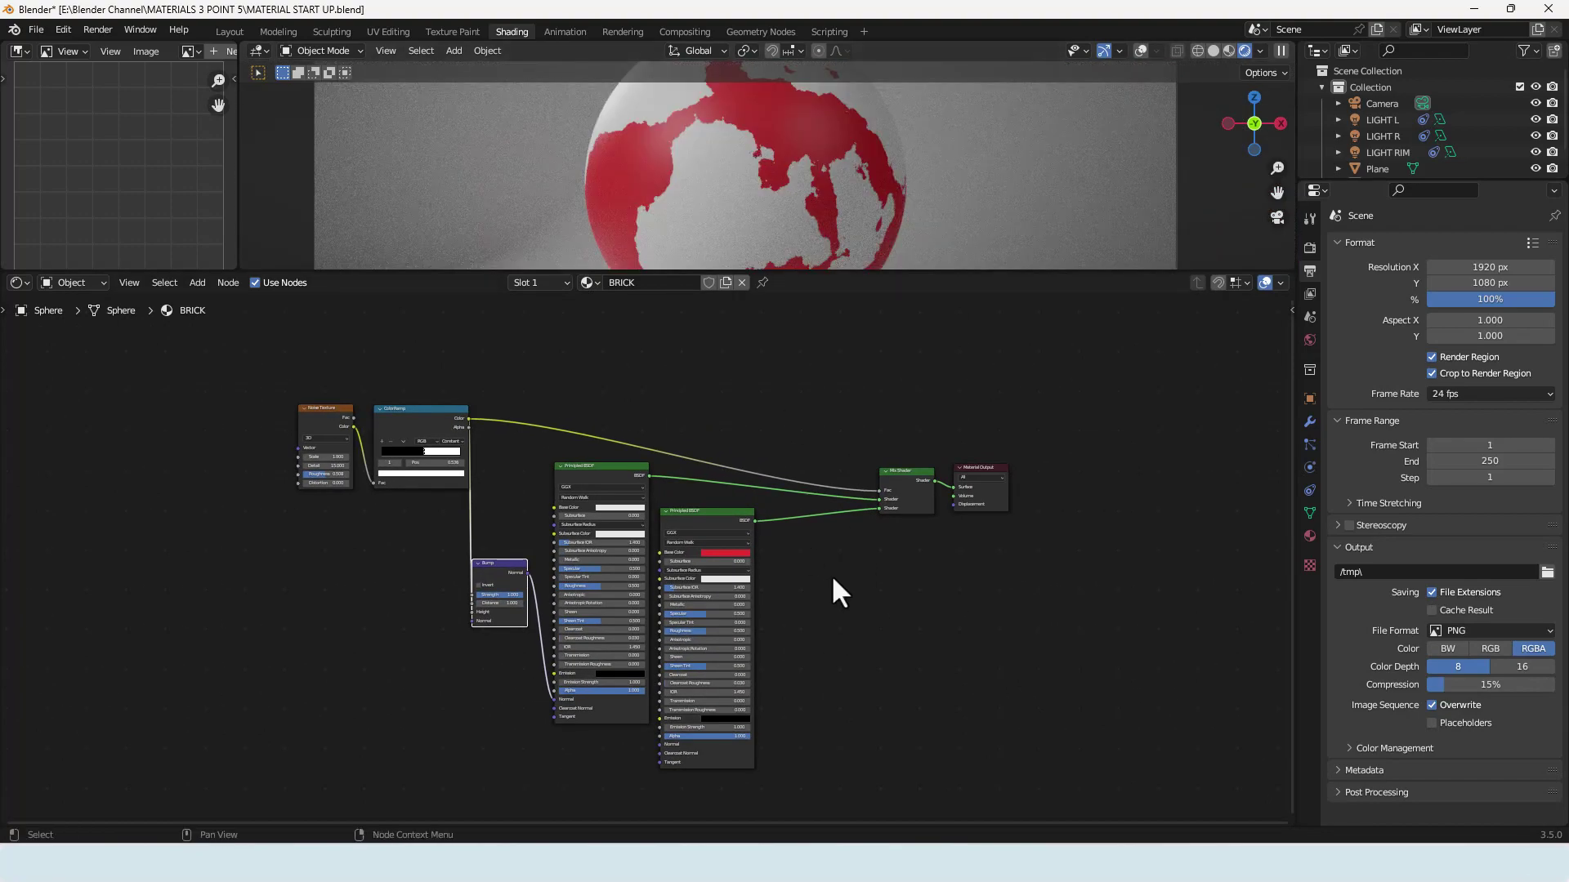
scroll(832, 575, "up", 1)
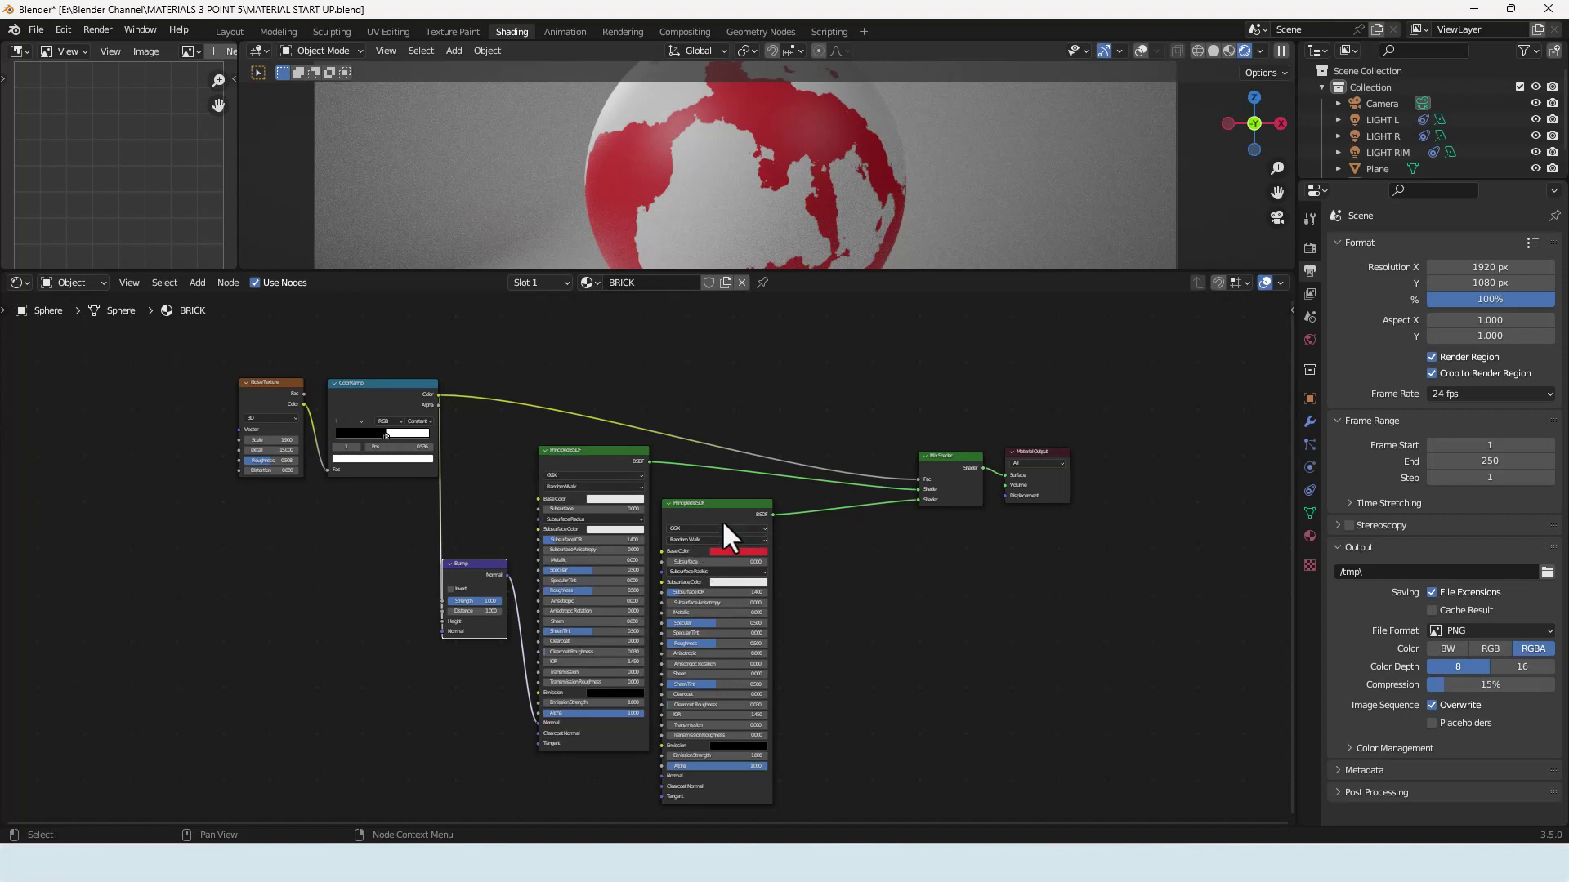
mouse_move(715, 513)
left_mouse_down()
mouse_move(724, 641)
mouse_move(723, 510)
left_mouse_up()
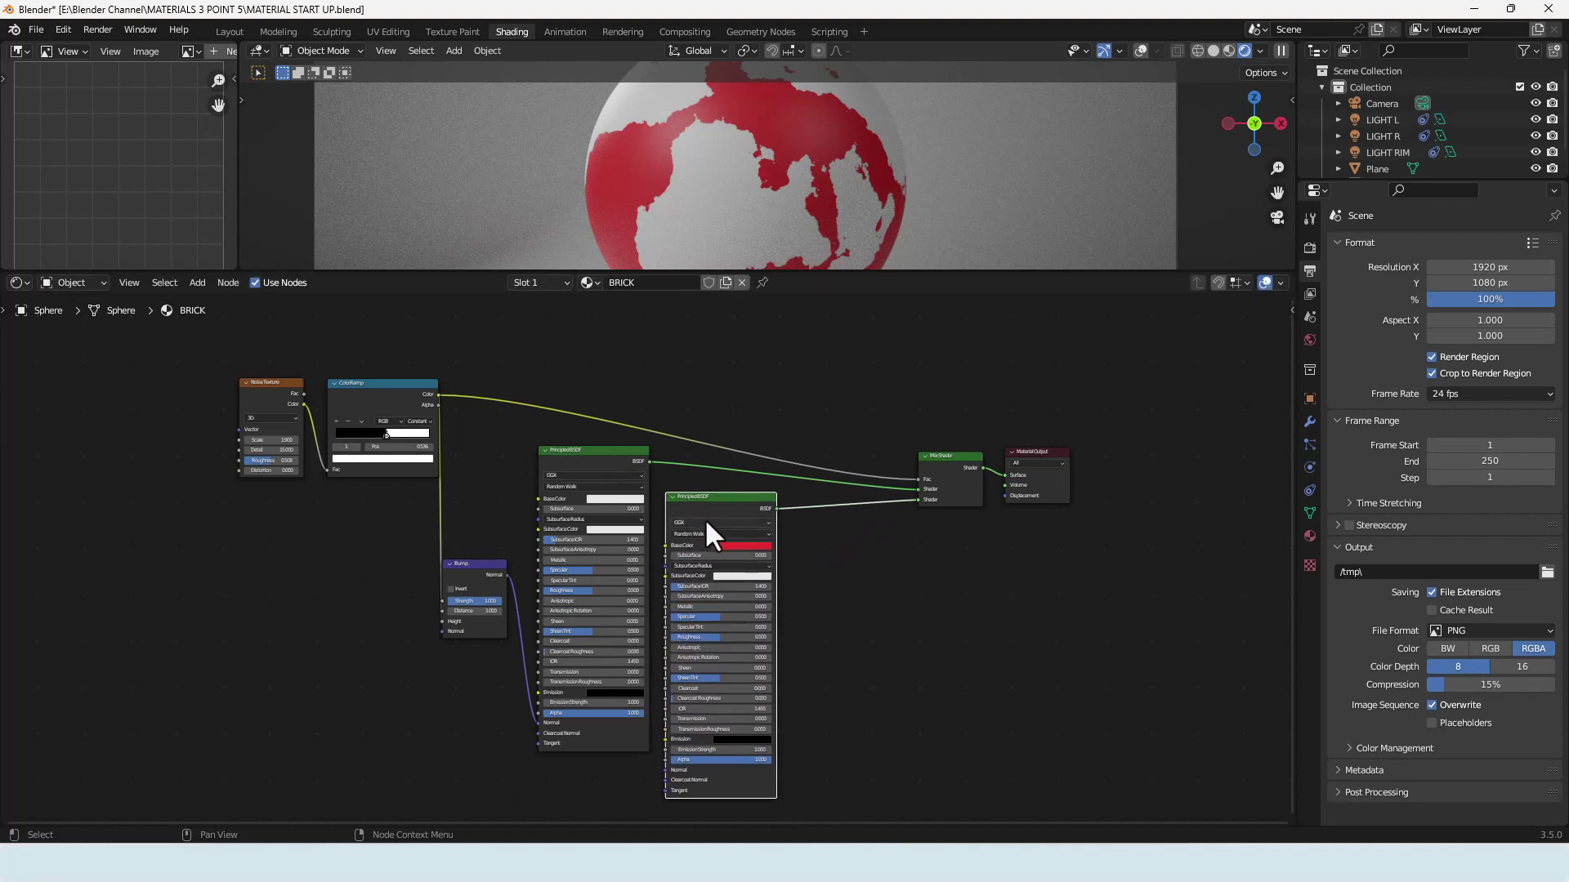
key("shift+a")
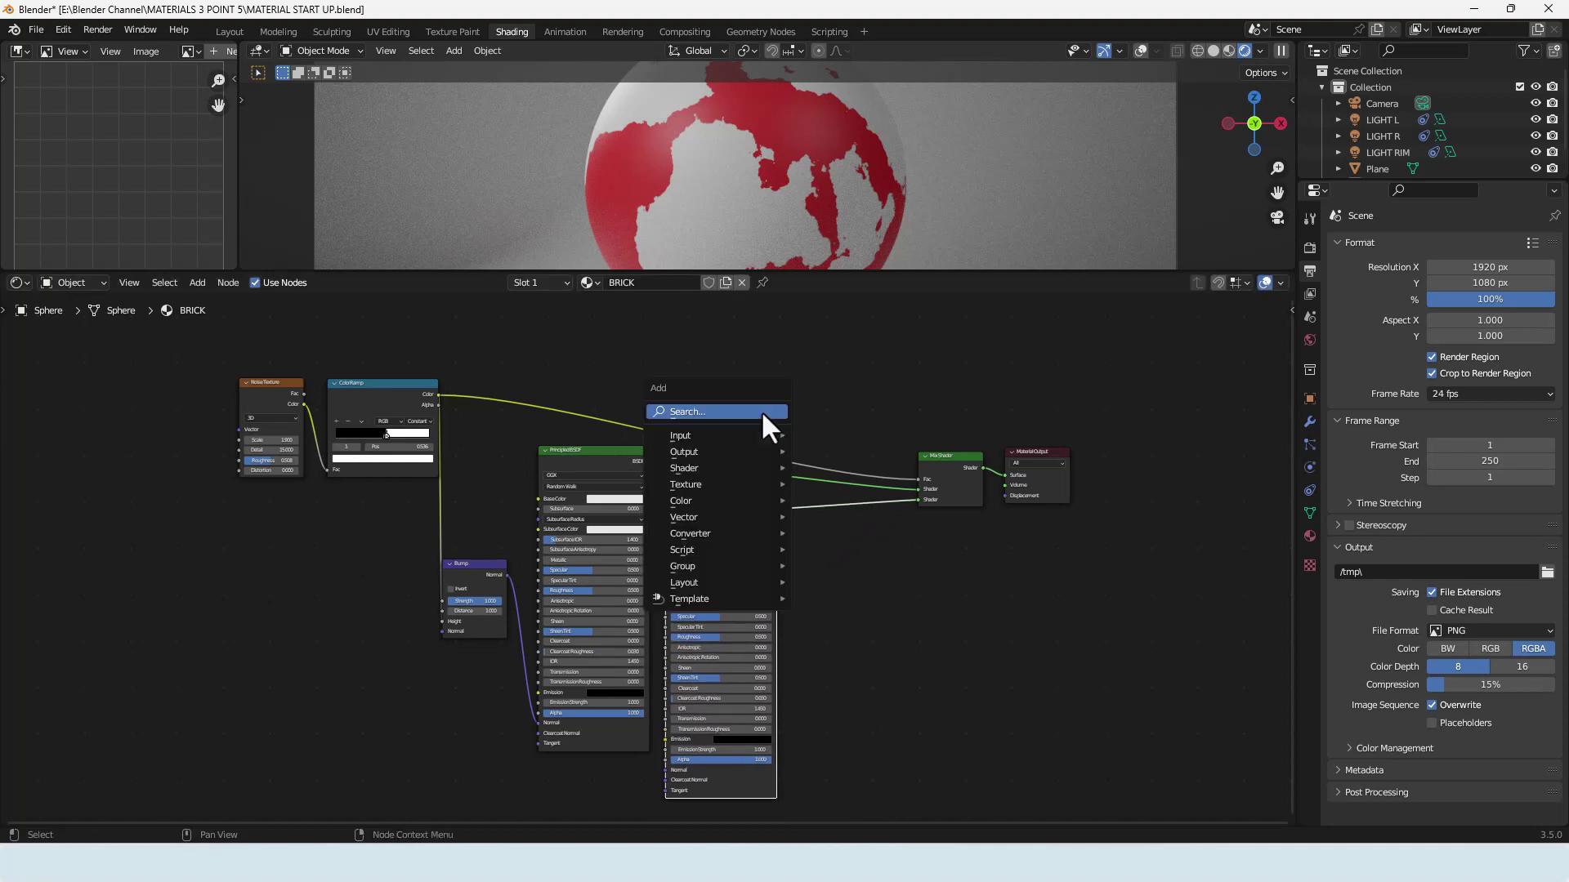
mouse_move(758, 440)
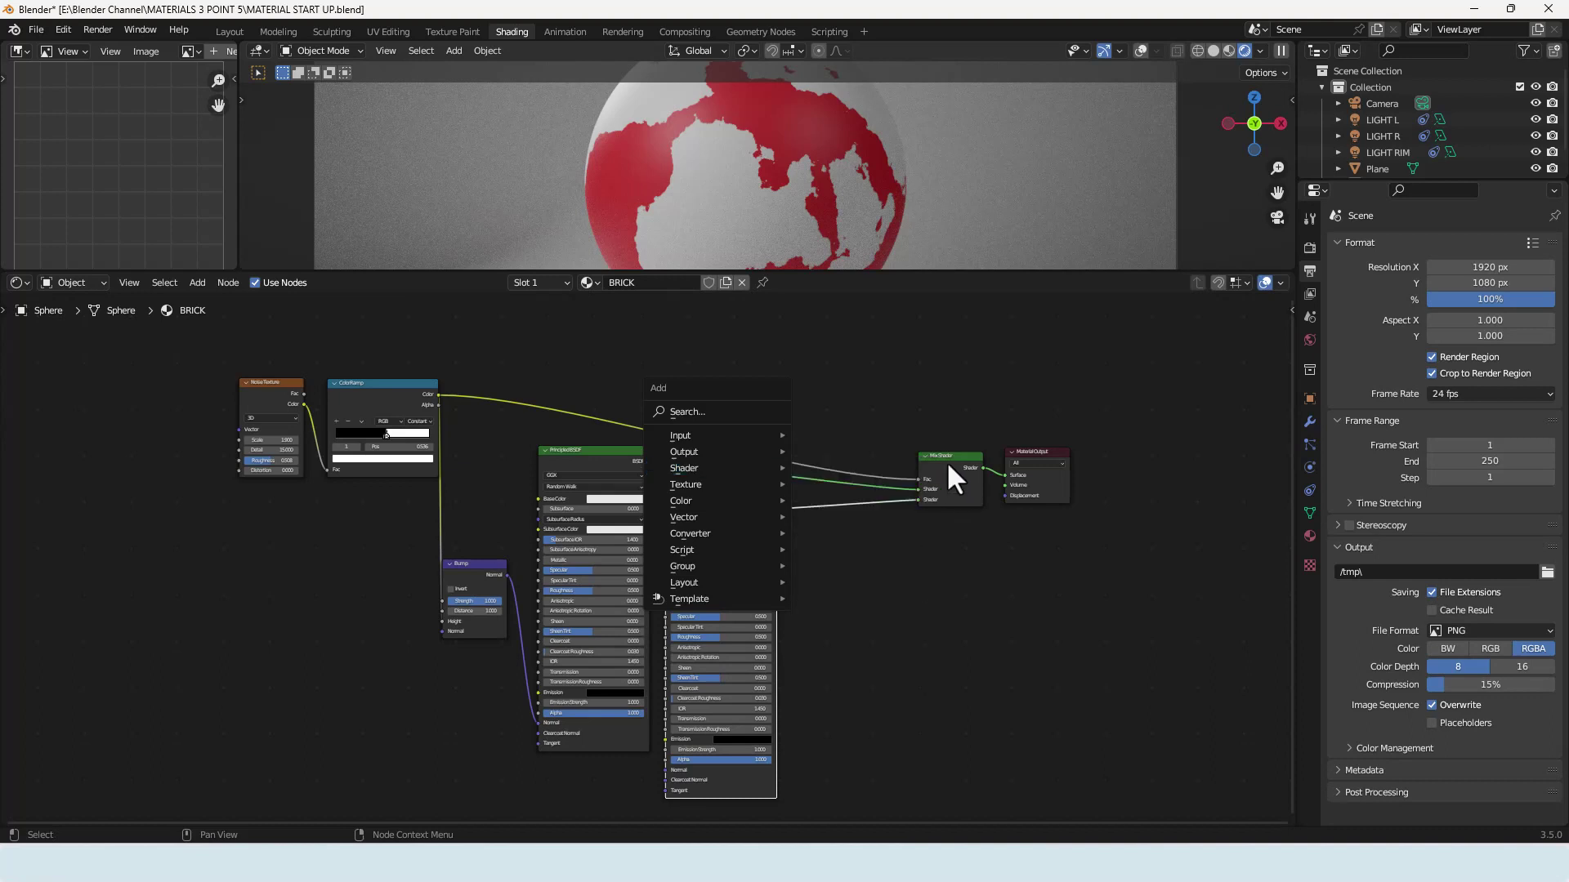
key("Escape")
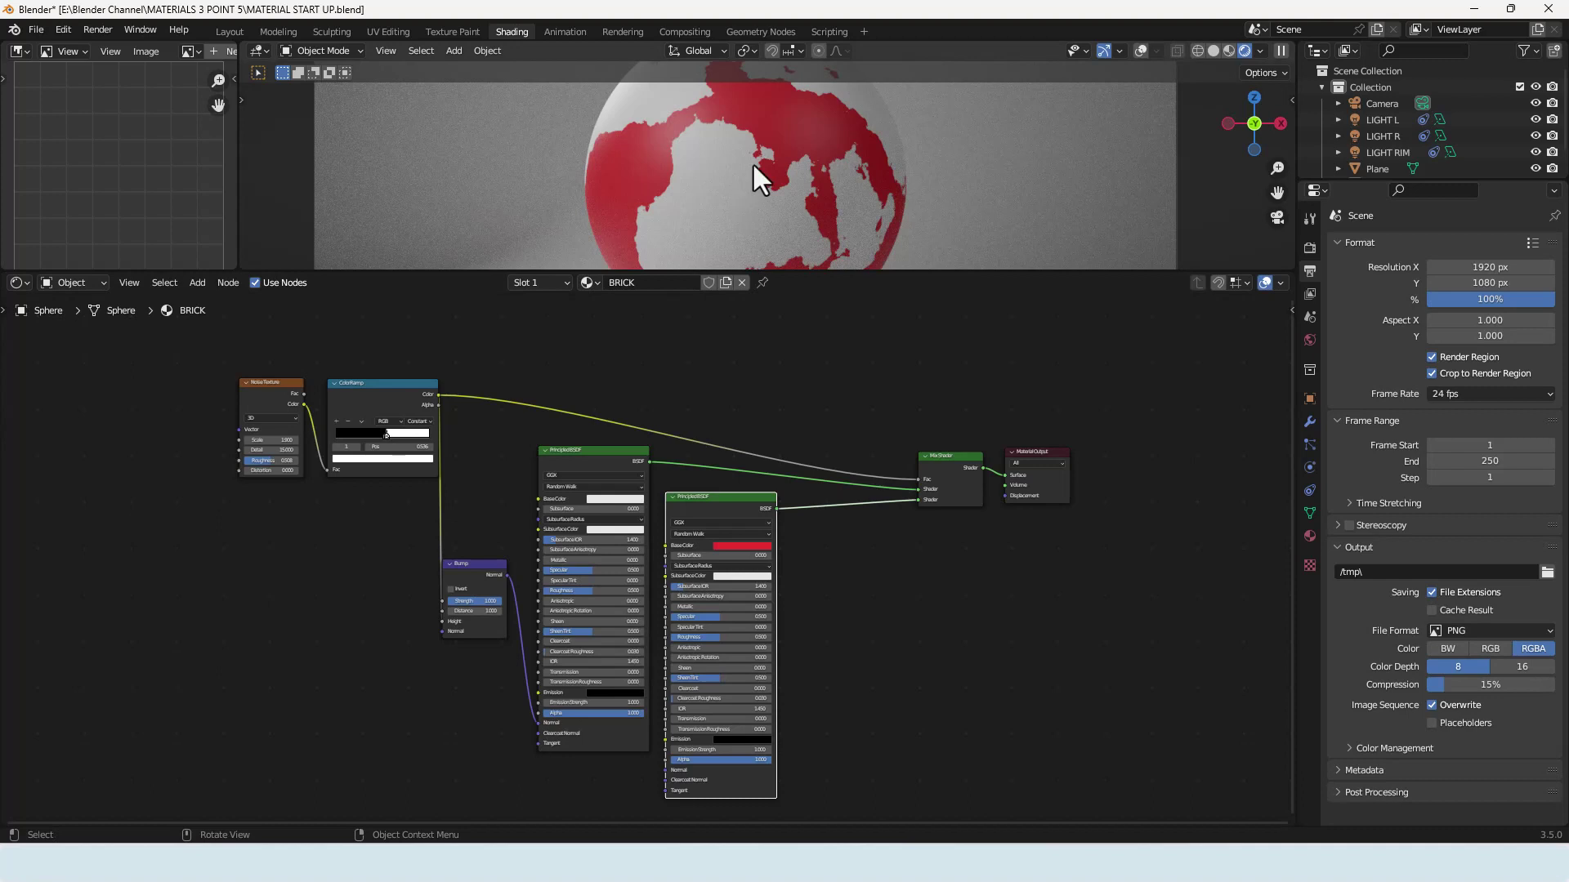
Duplicate the Bump node for the red Principled BSDF, linking the ColorRamp's Color to its Height and its Normal output to the shader's Normal
left_click_drag(268, 345, 660, 766)
left_click(468, 574)
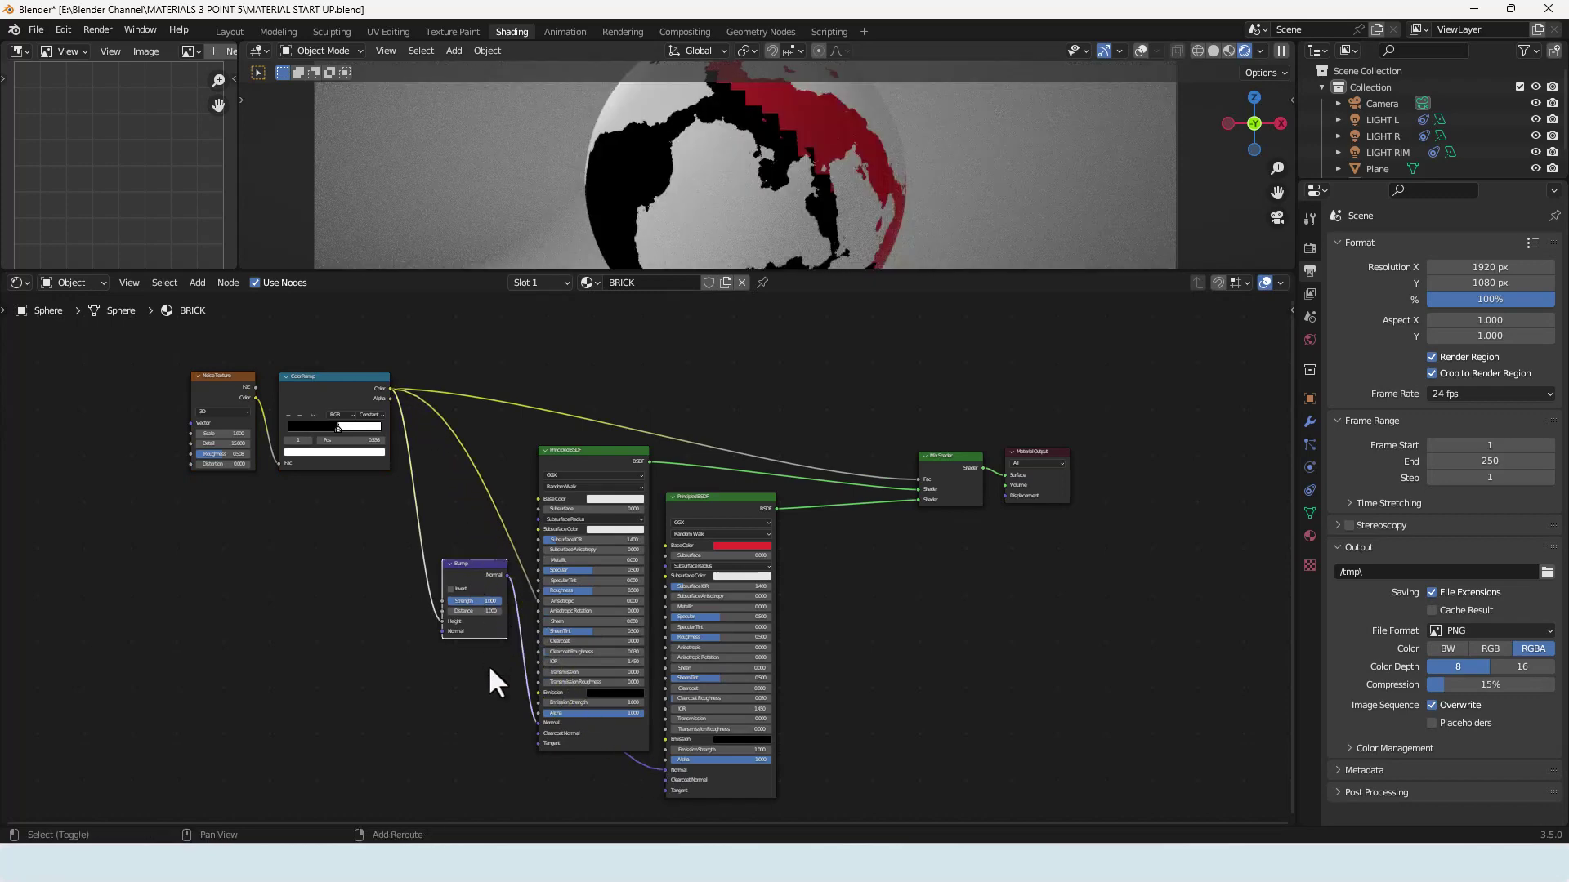
key("shift+d")
left_click(630, 722)
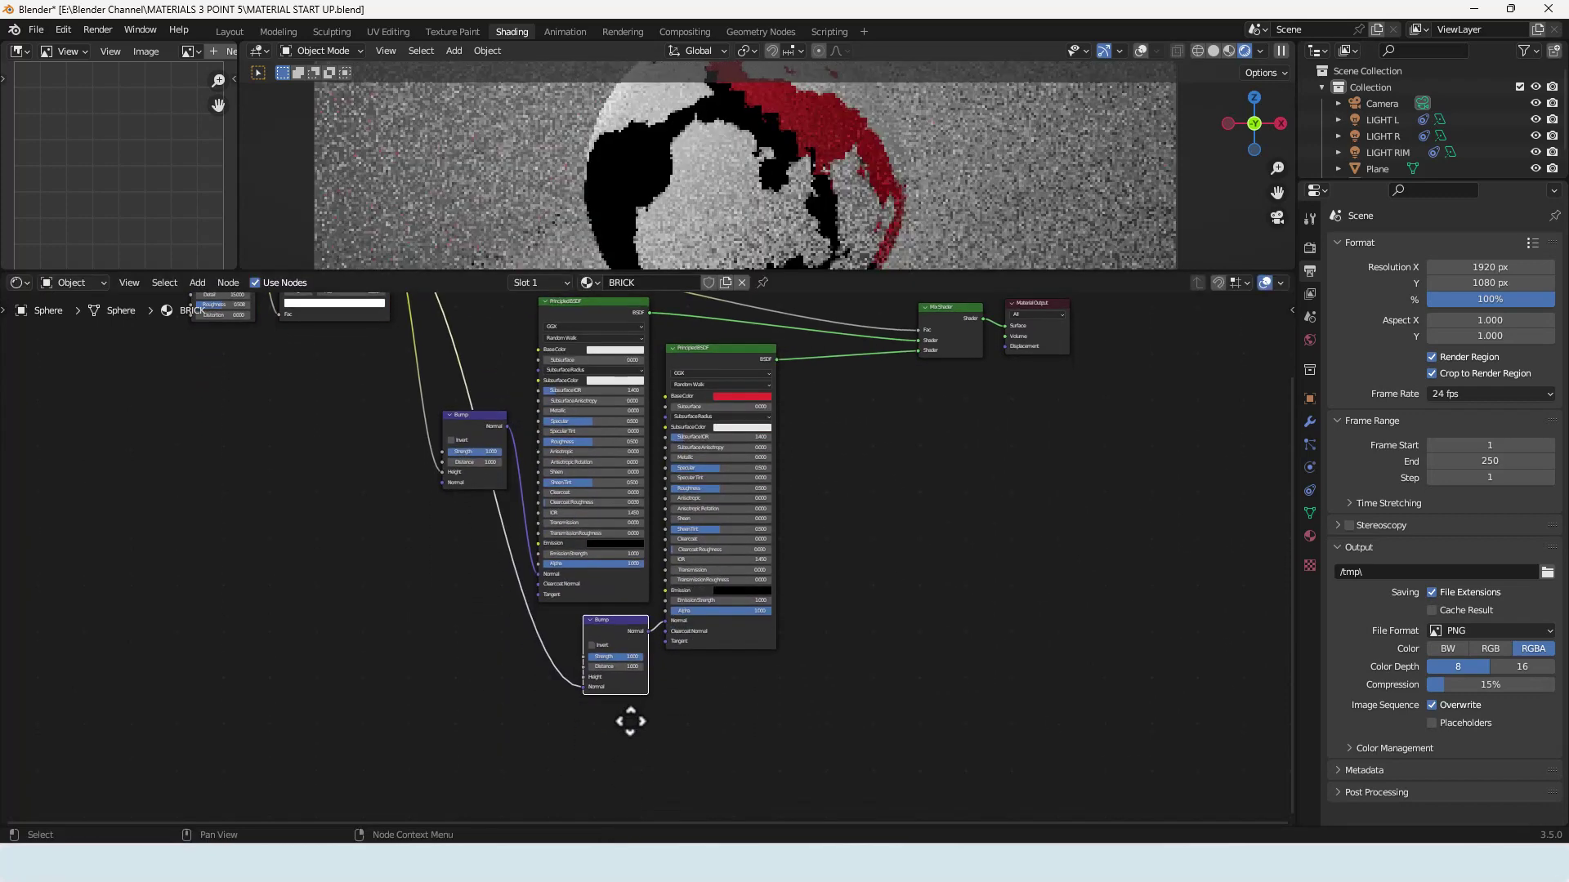
left_click_drag(580, 679, 561, 678)
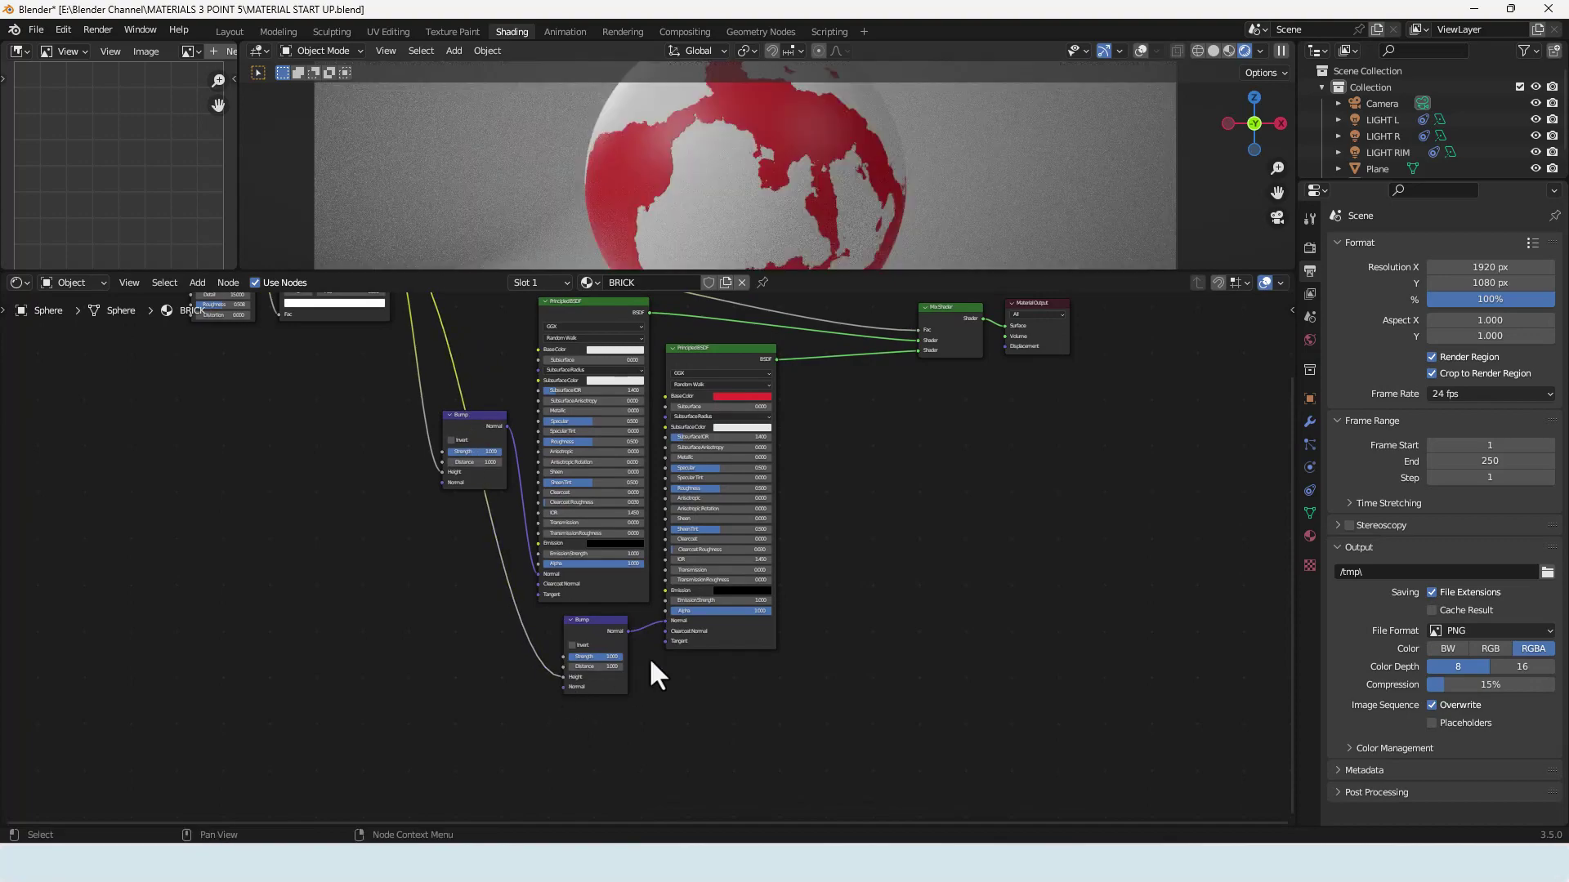
scroll(648, 170, "up", 4)
scroll(637, 197, "down", 2)
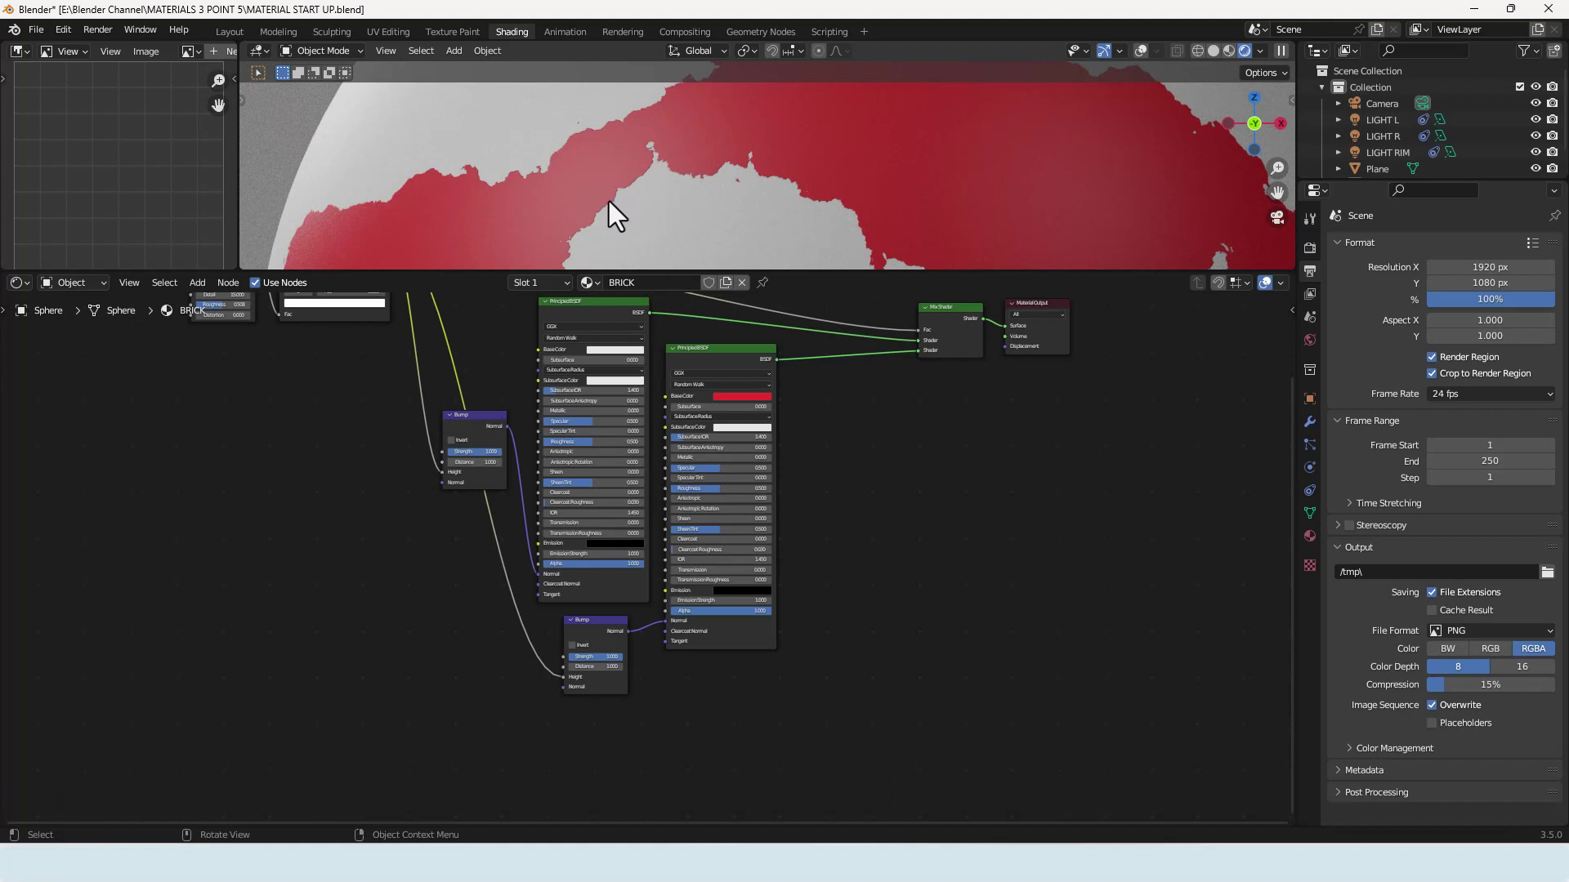
Move the Material Output farther from the Mix Shader and insert a duplicate of the Mix Shader between them
scroll(725, 699, "down", 2)
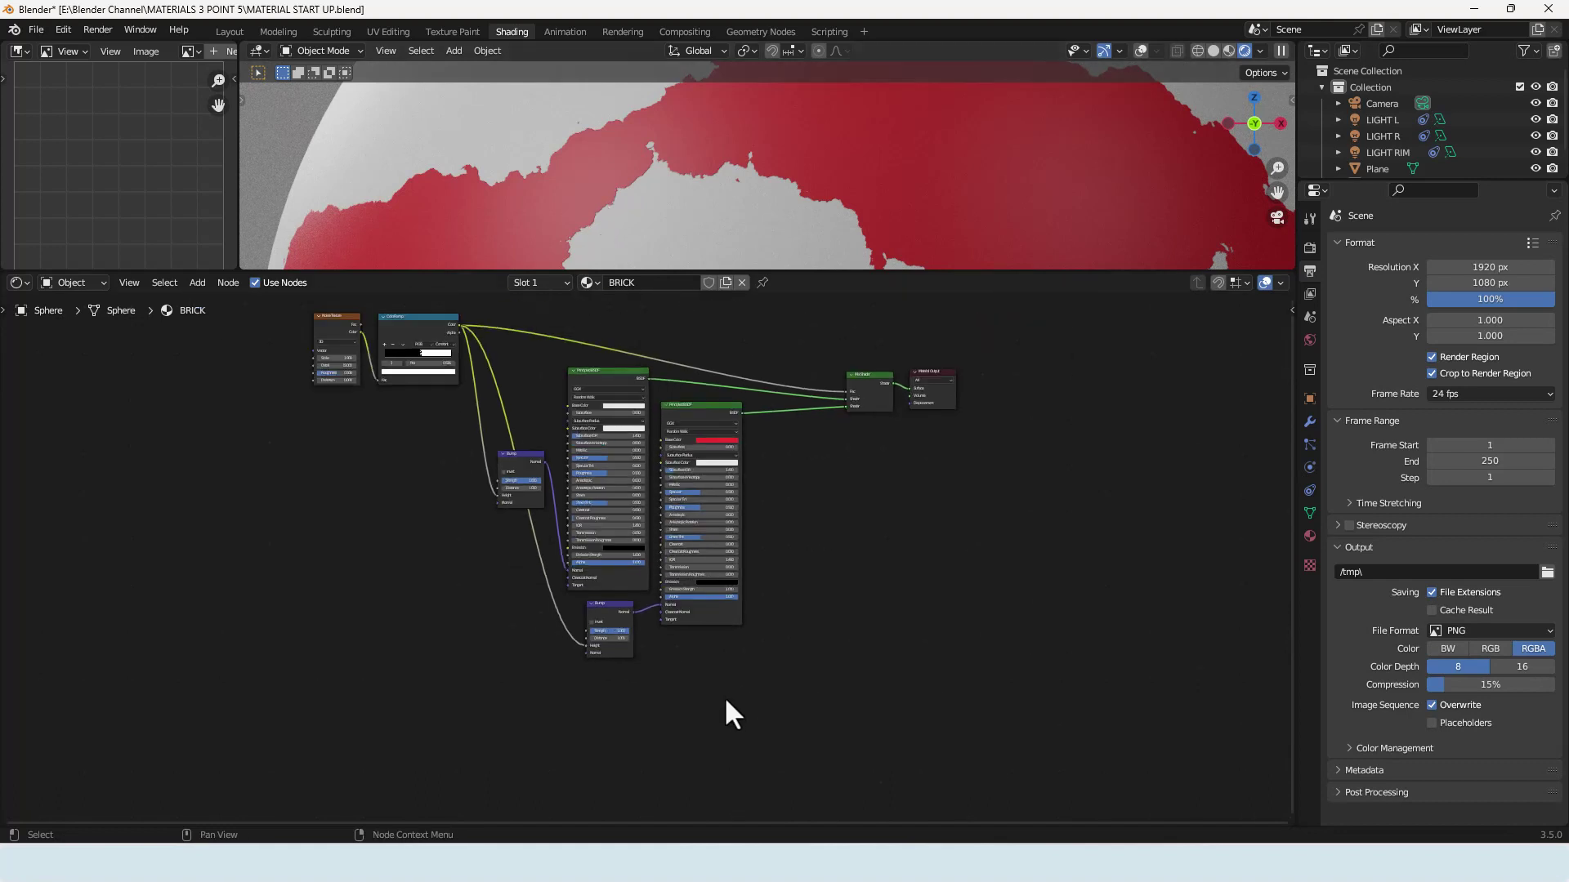
middle_click_drag(724, 697, 738, 727)
scroll(809, 482, "up", 2)
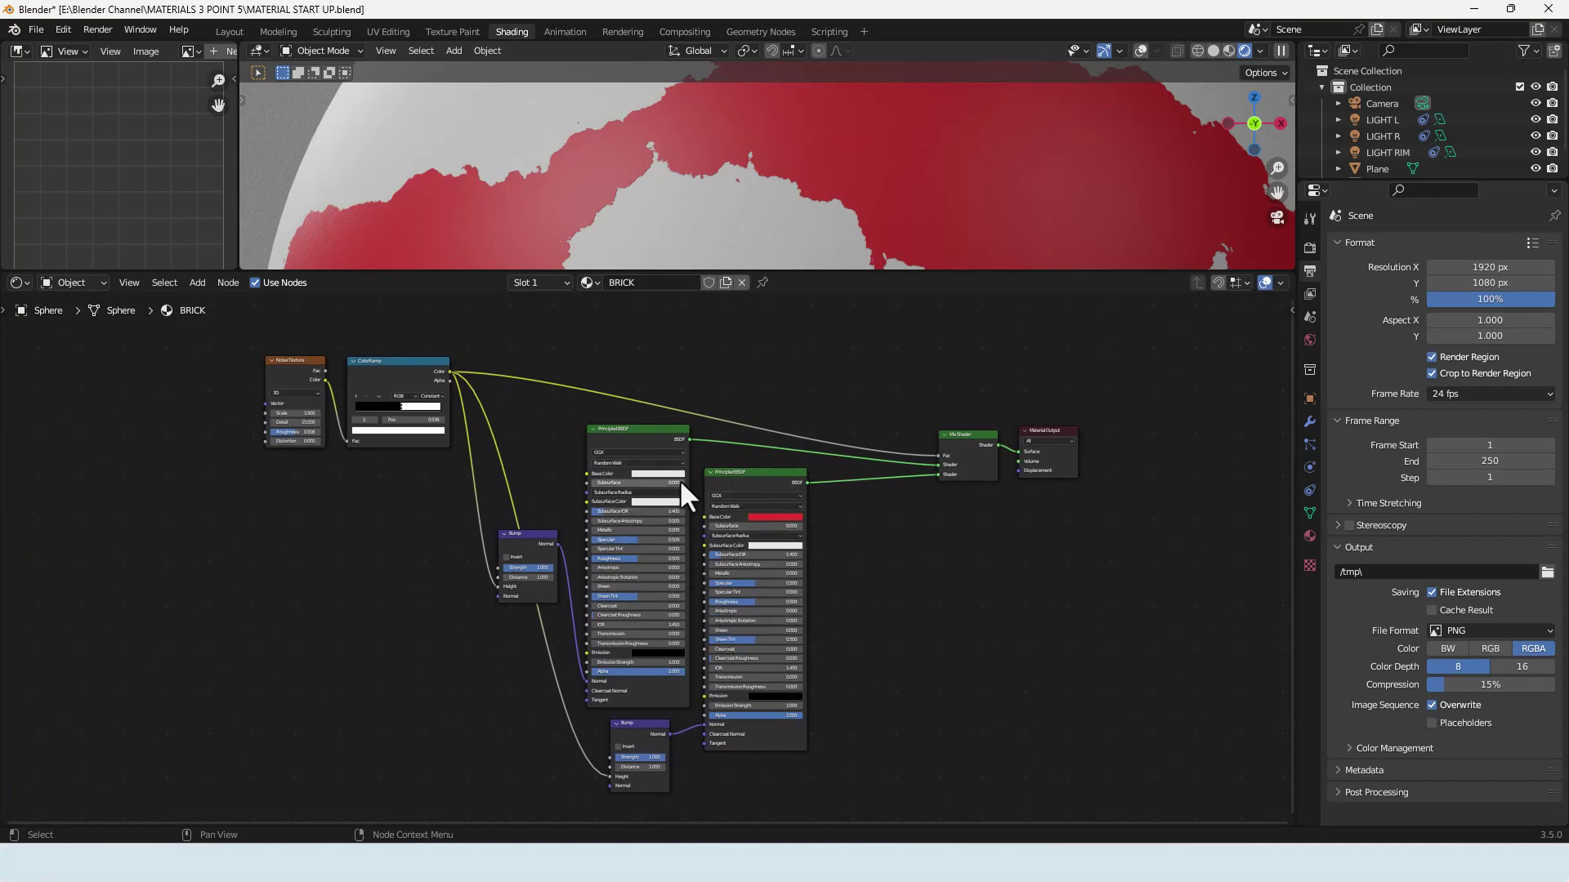
left_click_drag(1043, 431, 1161, 429)
left_click(976, 433)
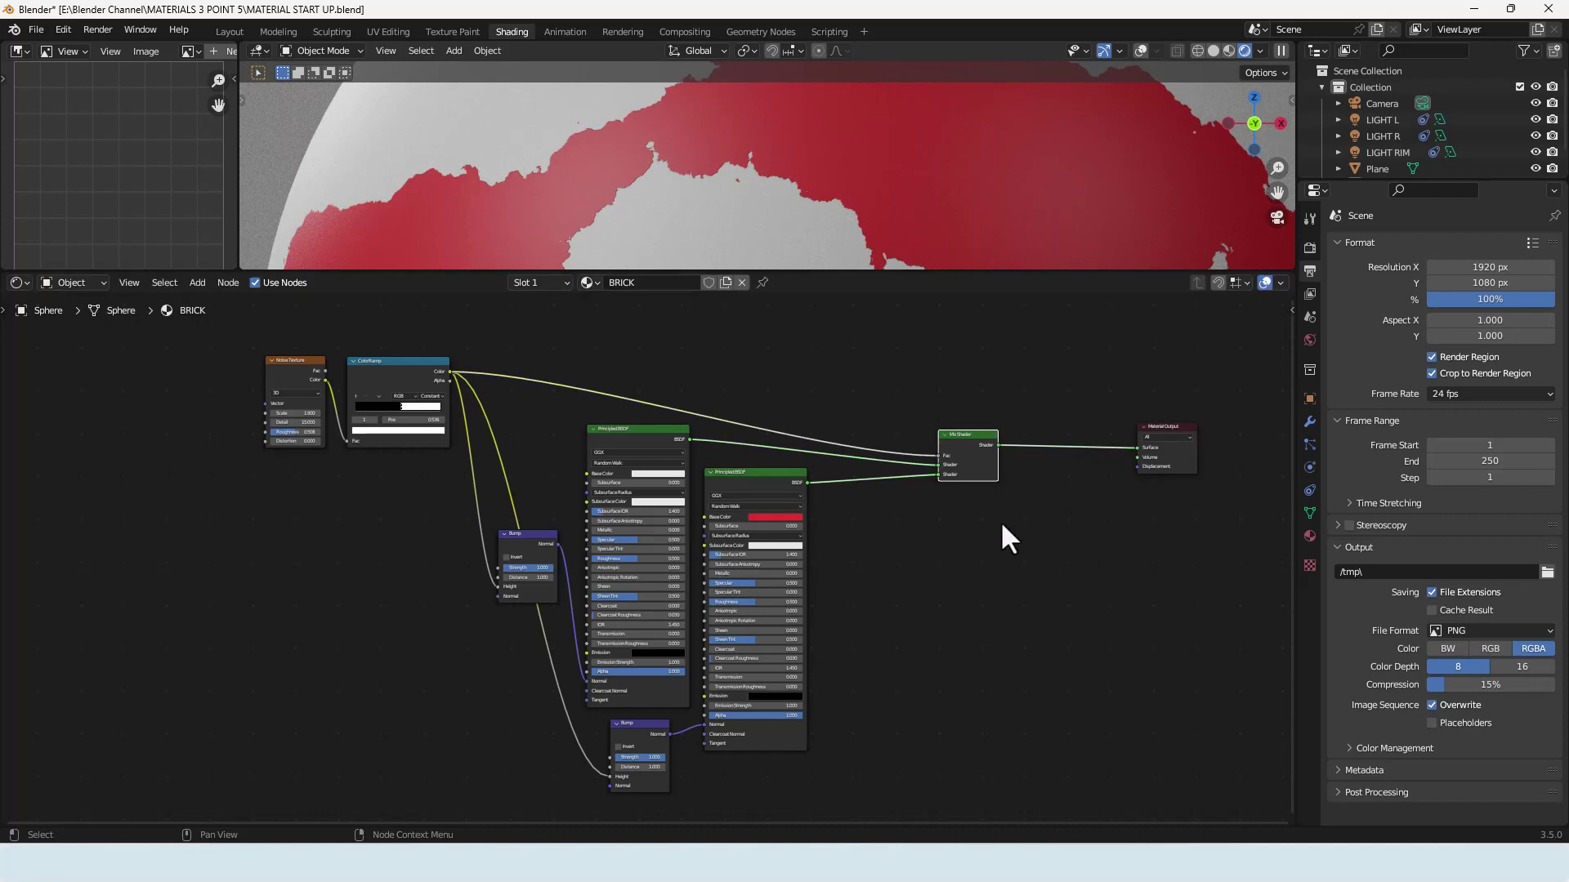
key("shift+d")
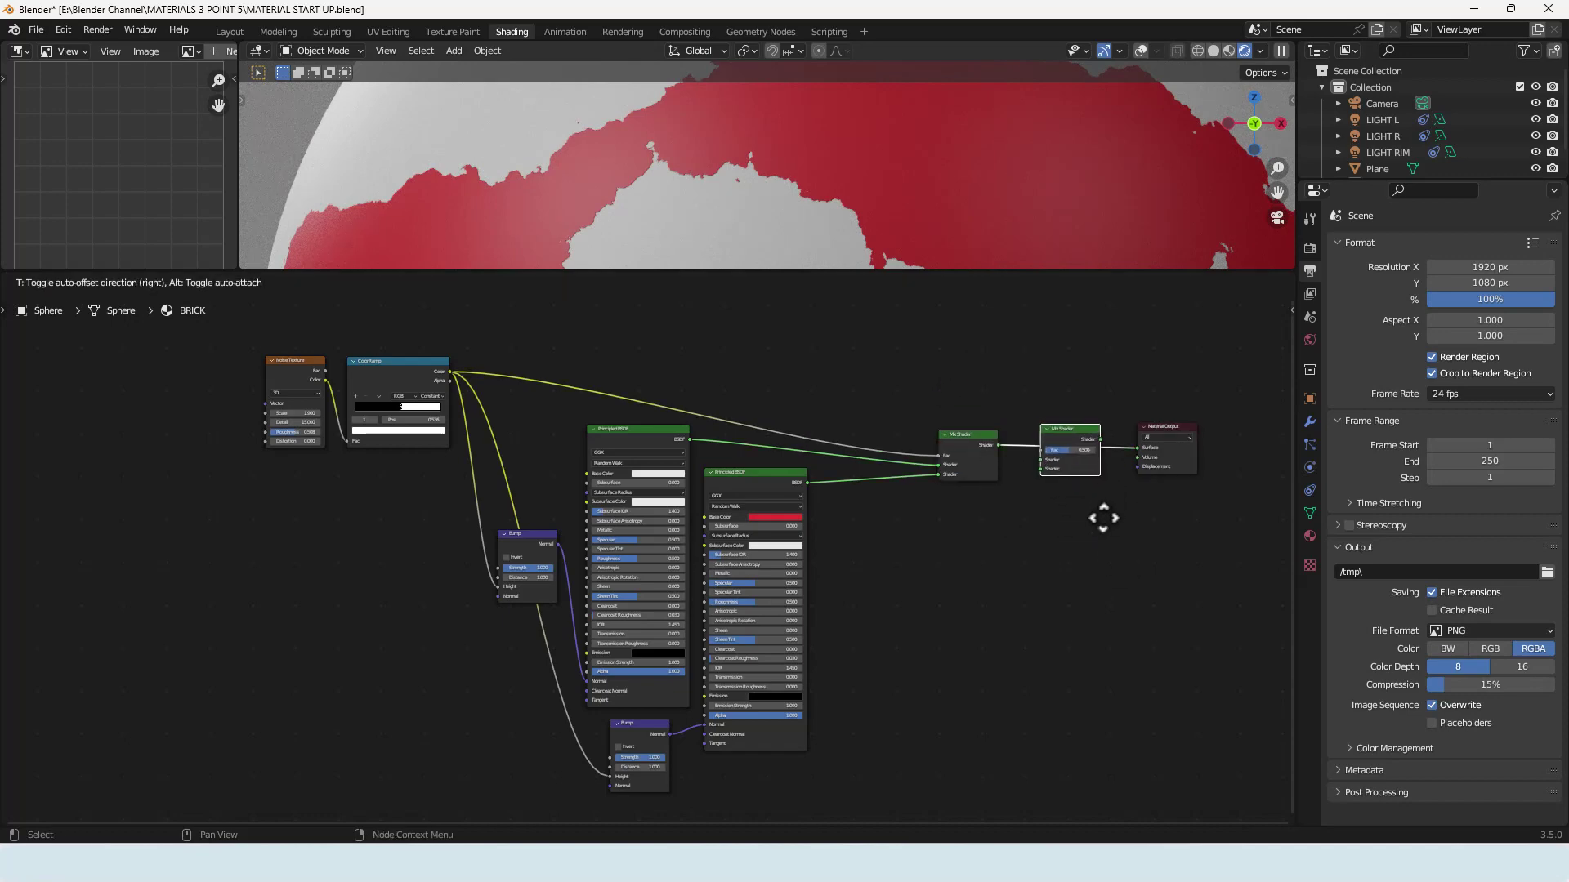
left_click(1106, 521)
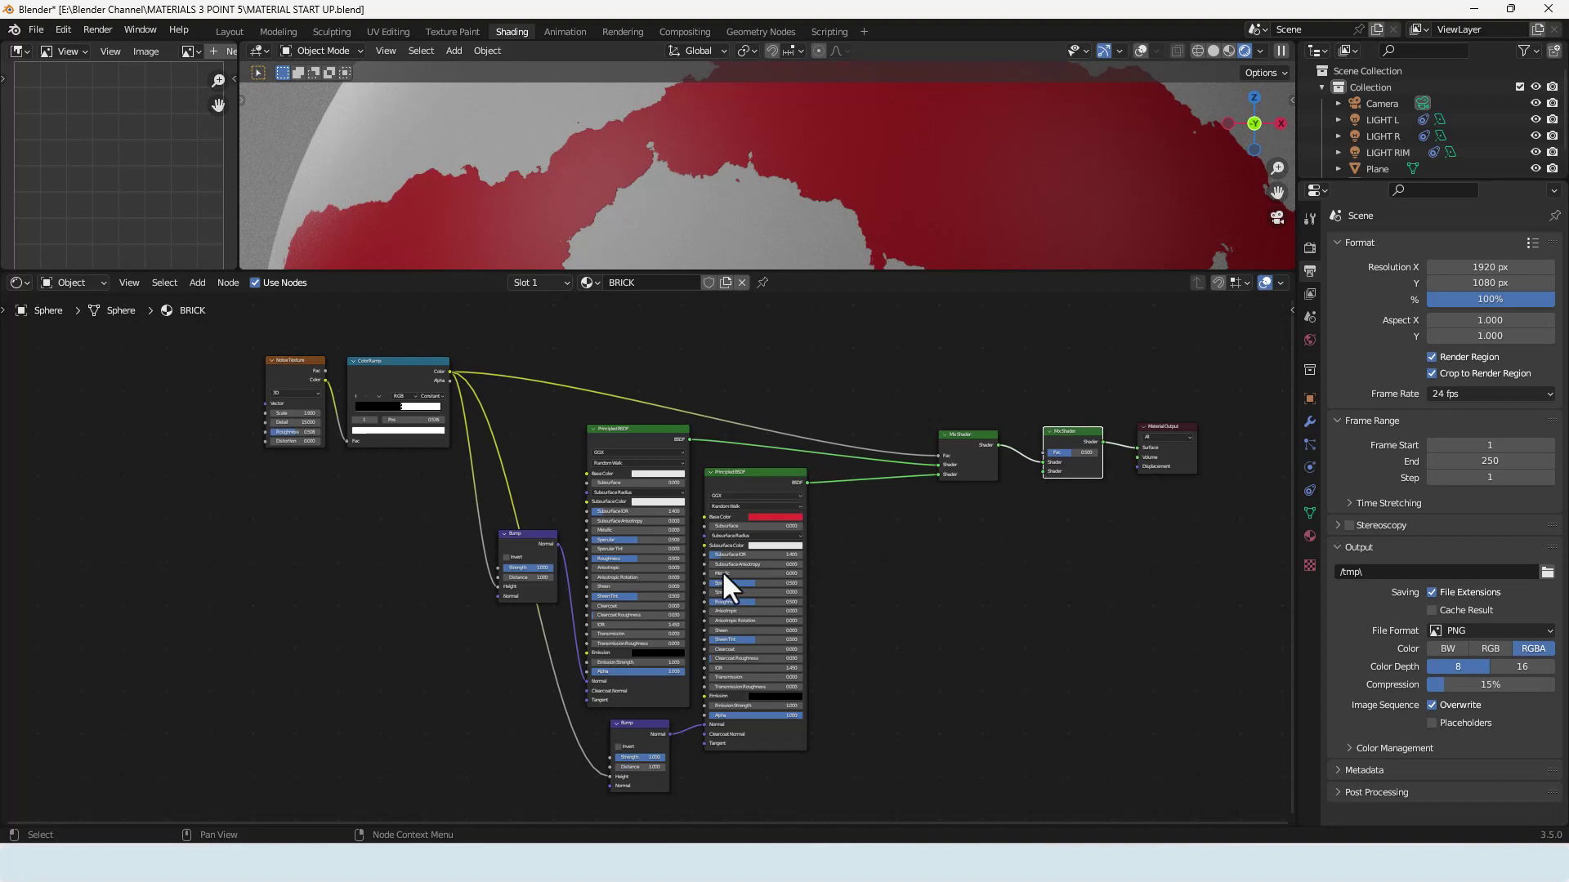
Duplicate the red Principled BSDF, link it to the second Mix Shader's free Shader input, and set its Base Color to blue
left_click(761, 484)
key("shift+d")
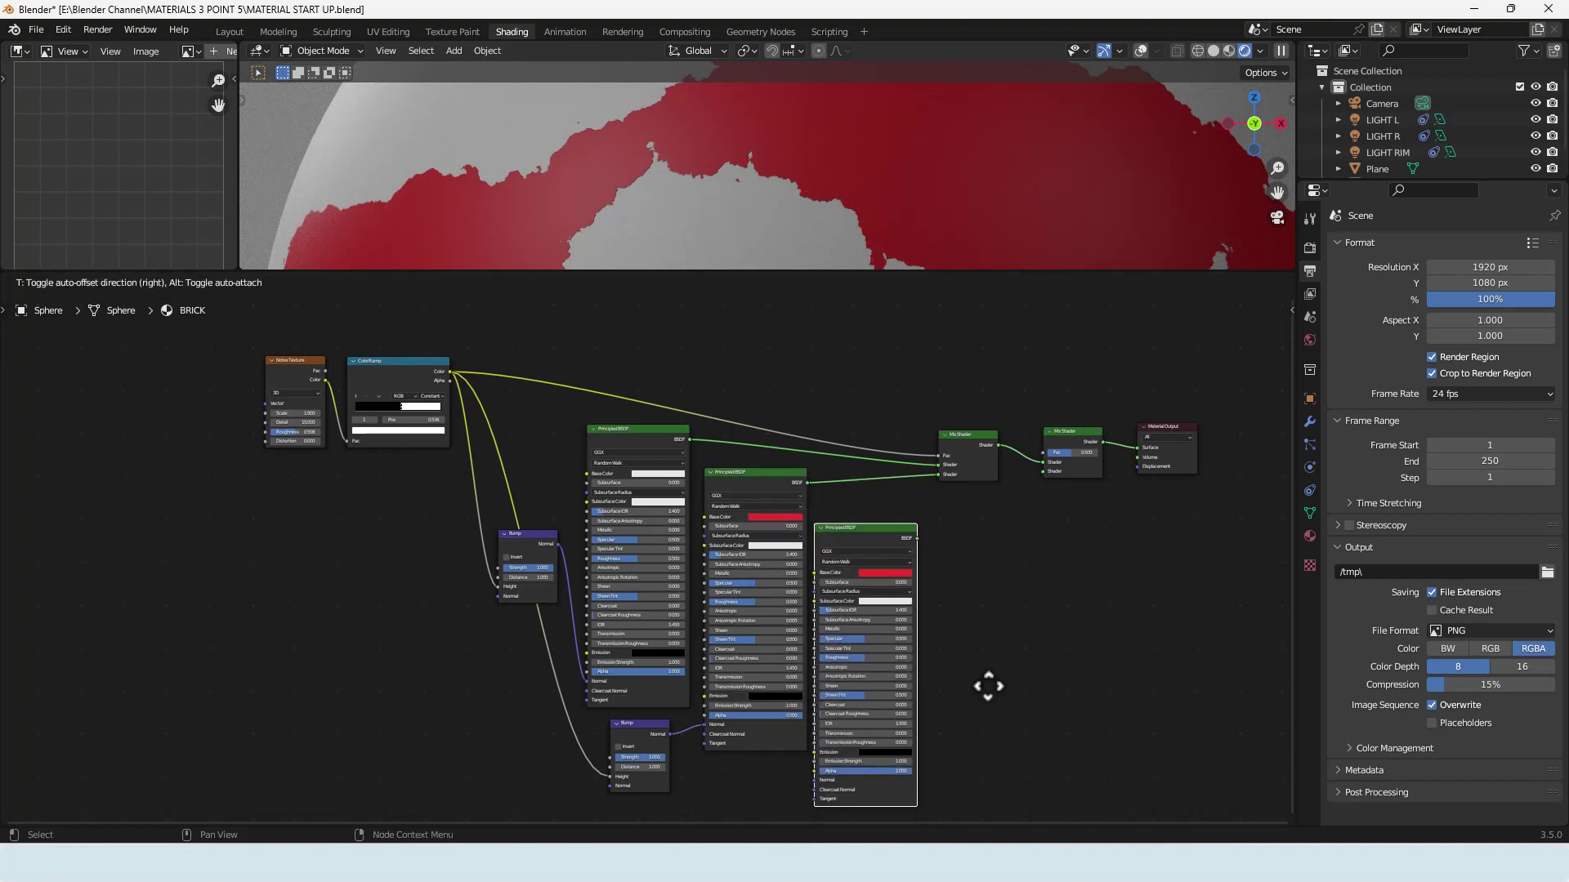
left_click(1002, 681)
left_click_drag(930, 532, 1048, 472)
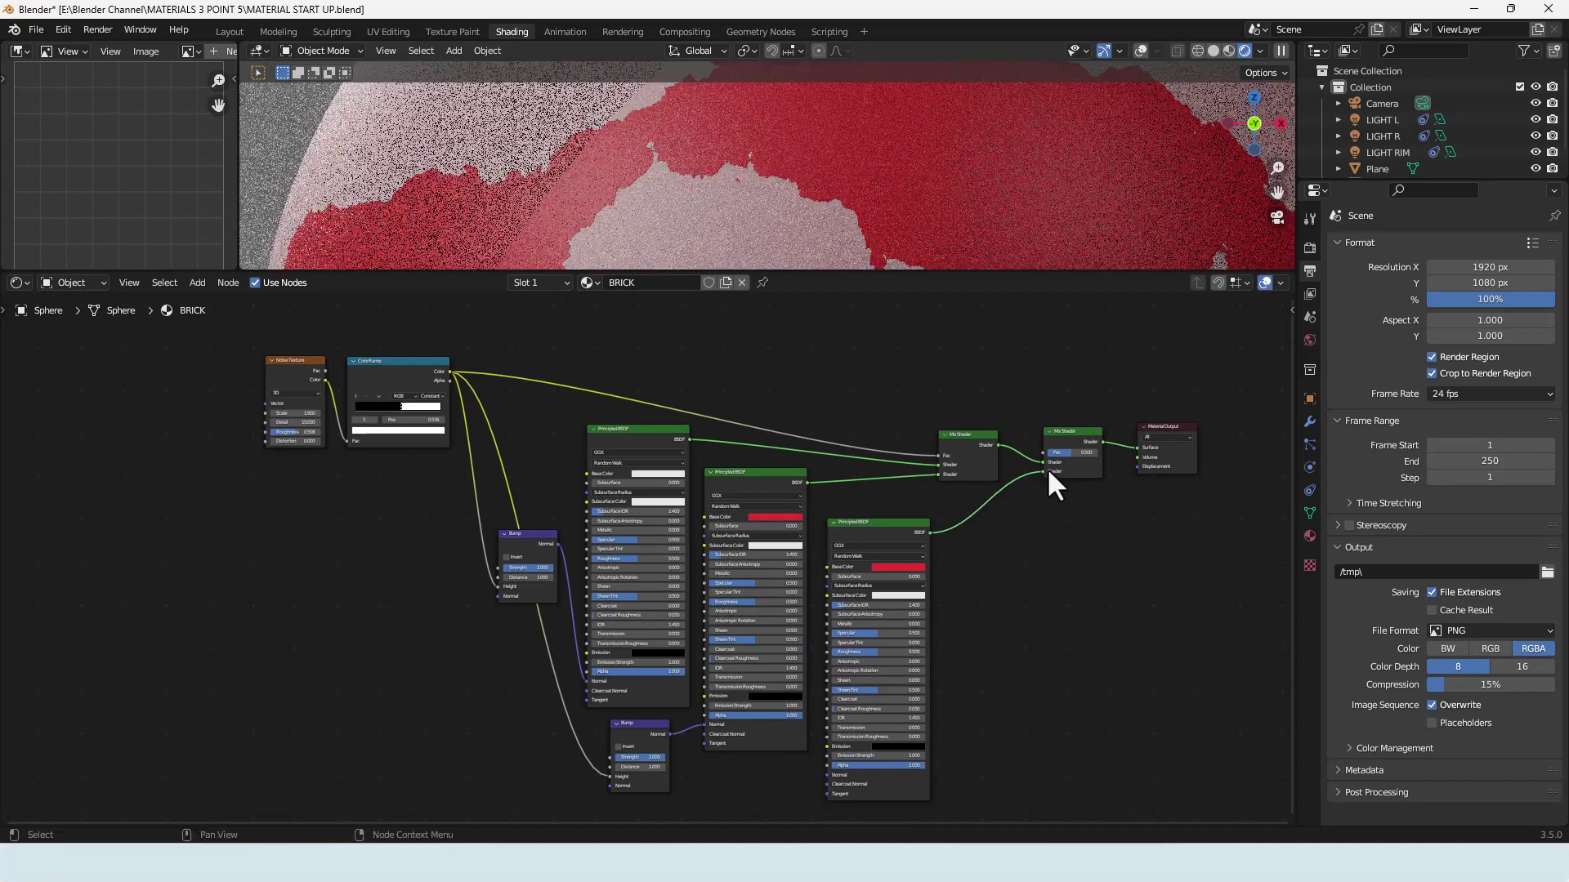
left_click(897, 567)
left_click(937, 496)
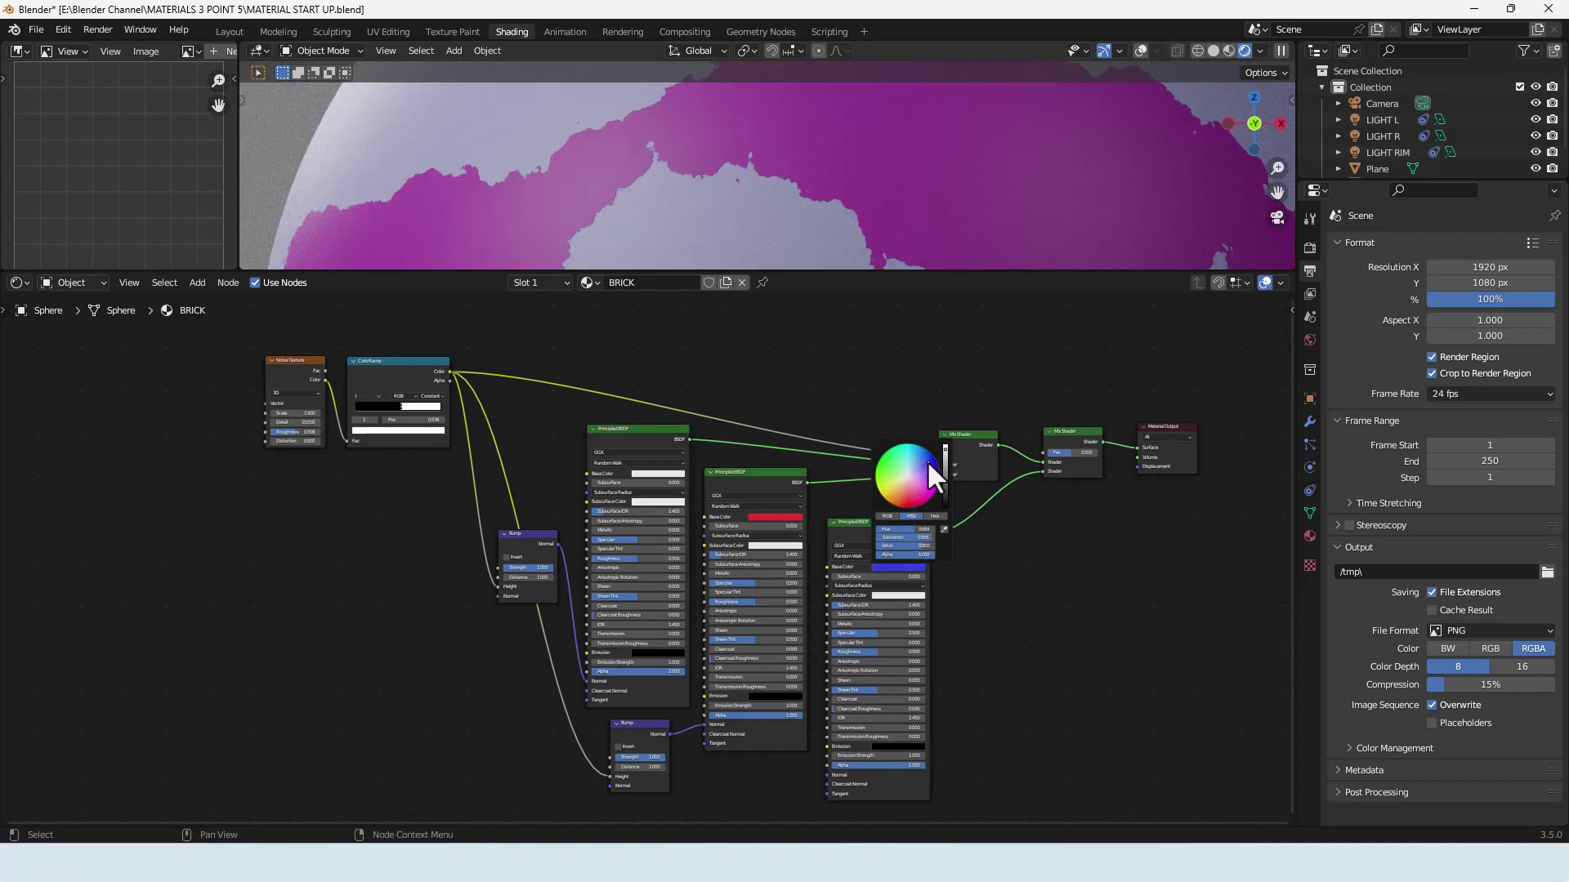
Duplicate the Noise Texture and ColorRamp together and link the new ColorRamp's Color to the second Mix Shader's Fac
left_click(288, 360)
left_click(384, 374, "shift")
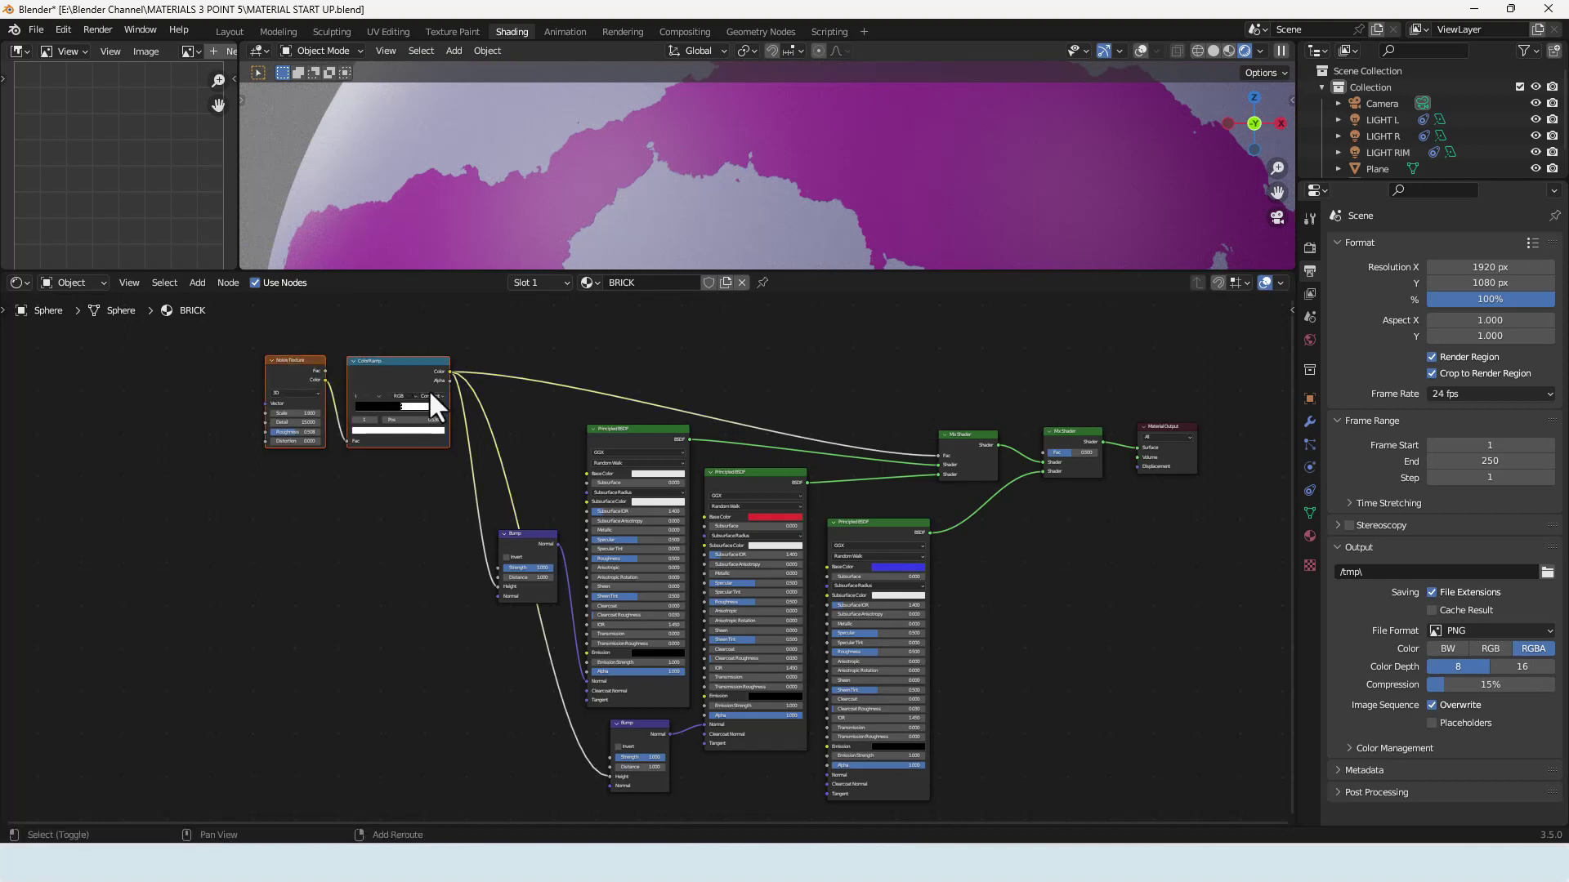
key("shift+d")
left_click(984, 340)
left_click_drag(984, 334, 1044, 452)
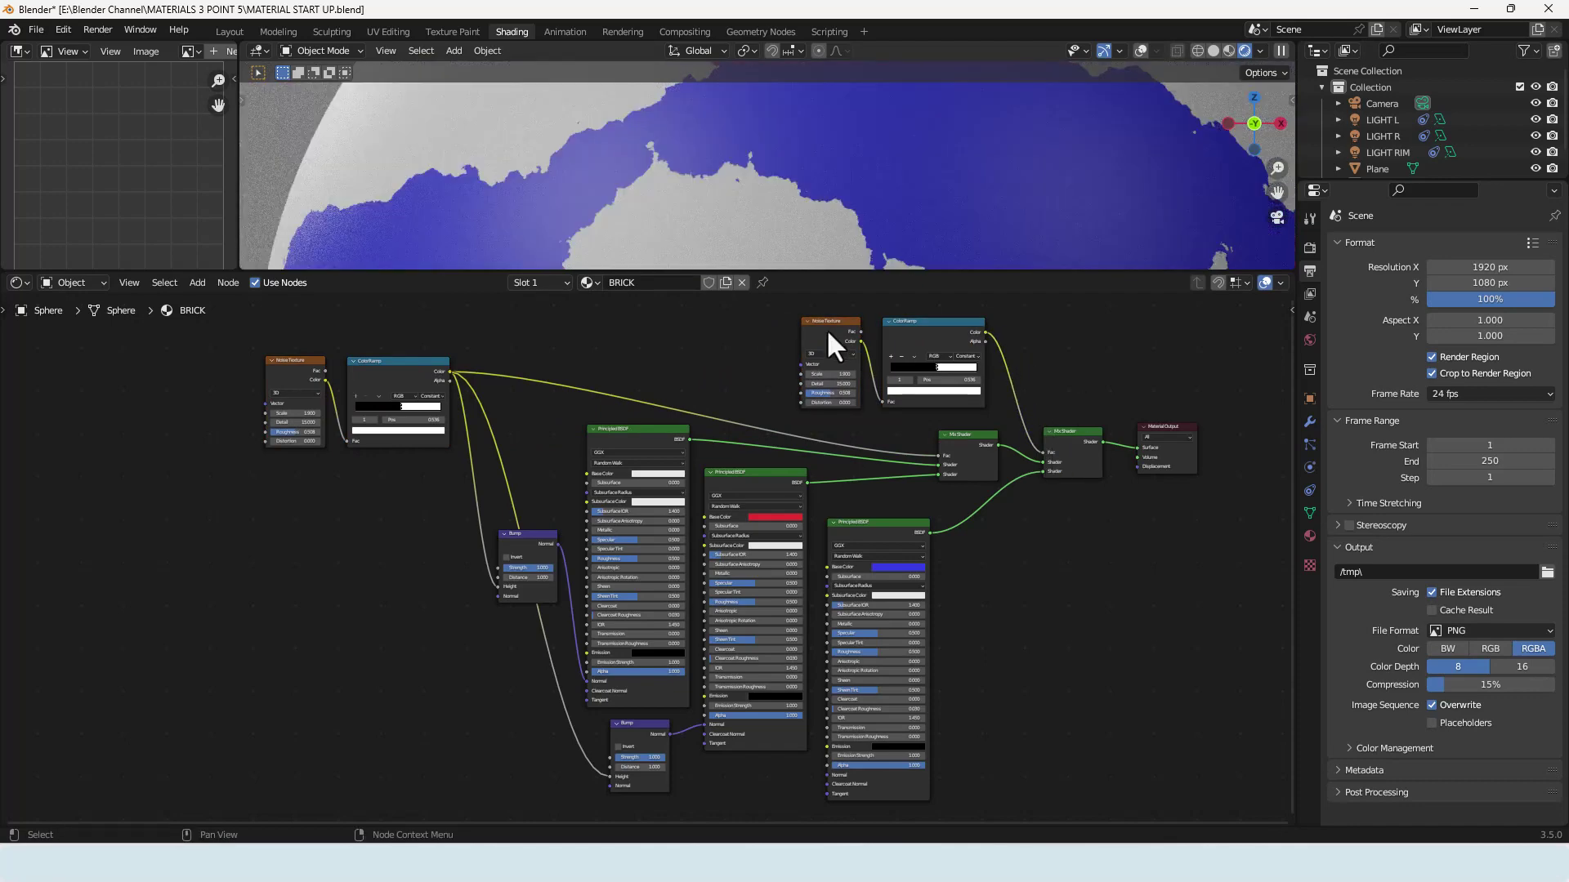
Increase the duplicated Noise Texture's Scale and shift the blue Principled BSDF slightly in the node layout
left_click_drag(830, 373, 863, 374)
scroll(782, 237, "down", 5)
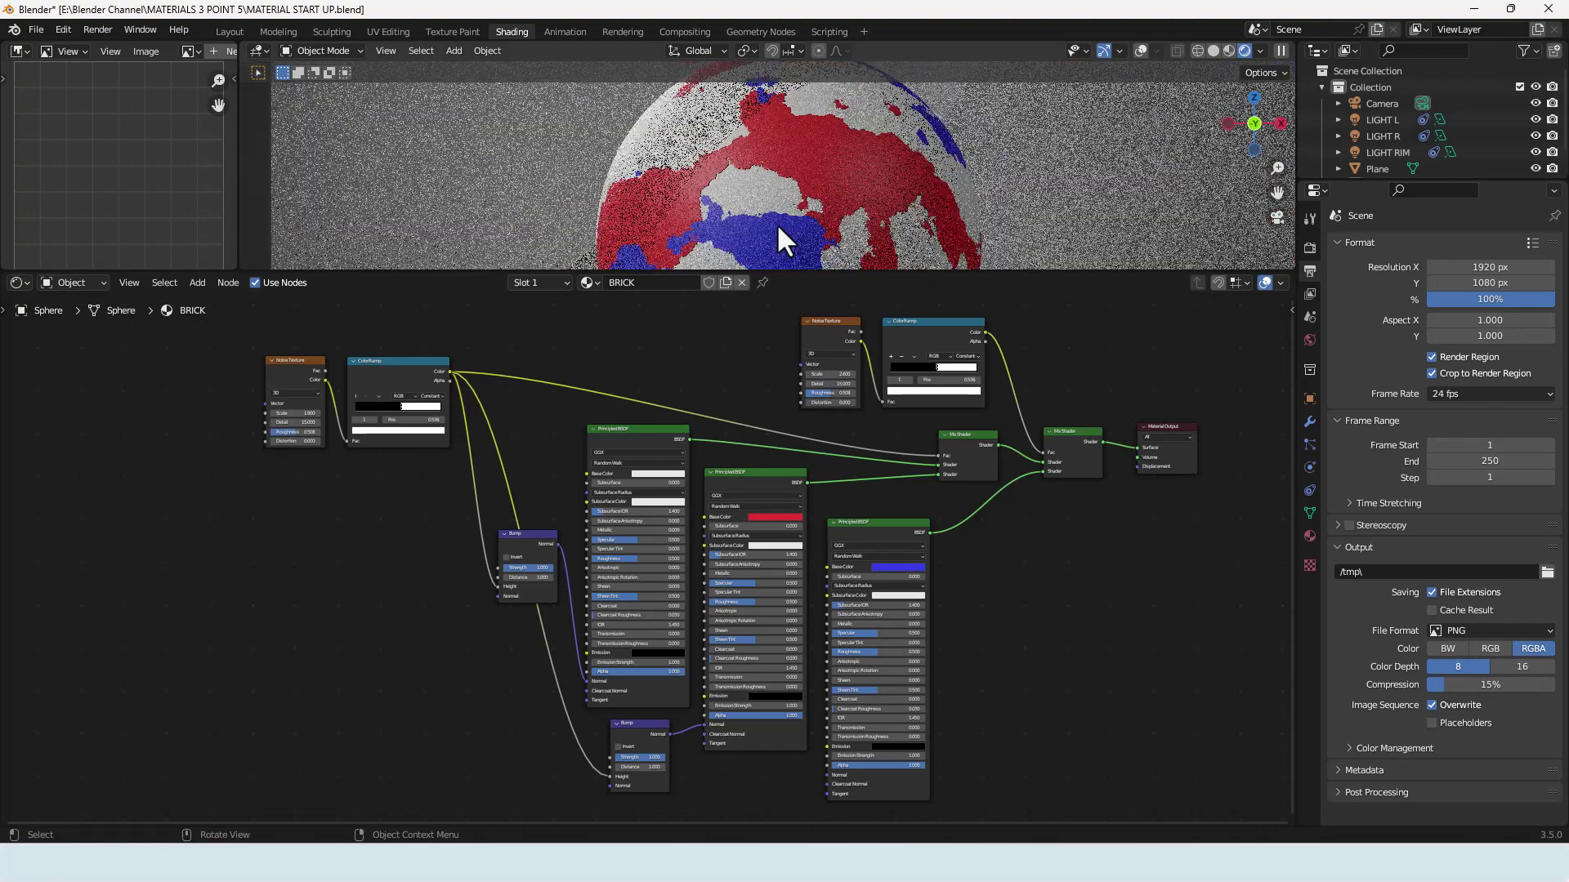
scroll(746, 226, "down", 3, "ctrl")
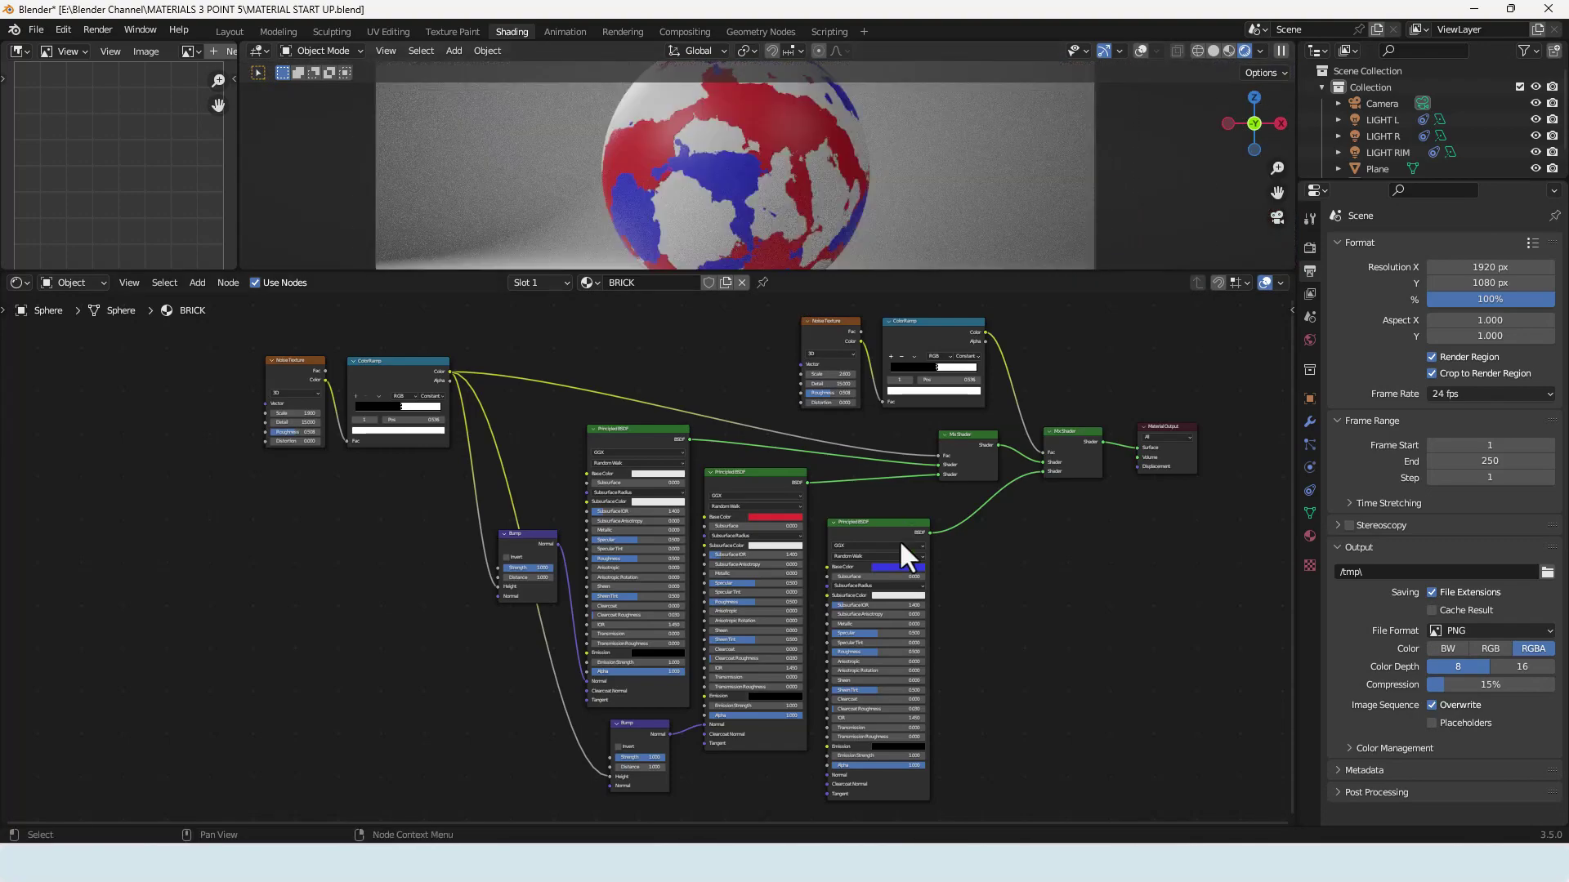
left_click_drag(865, 531, 856, 534)
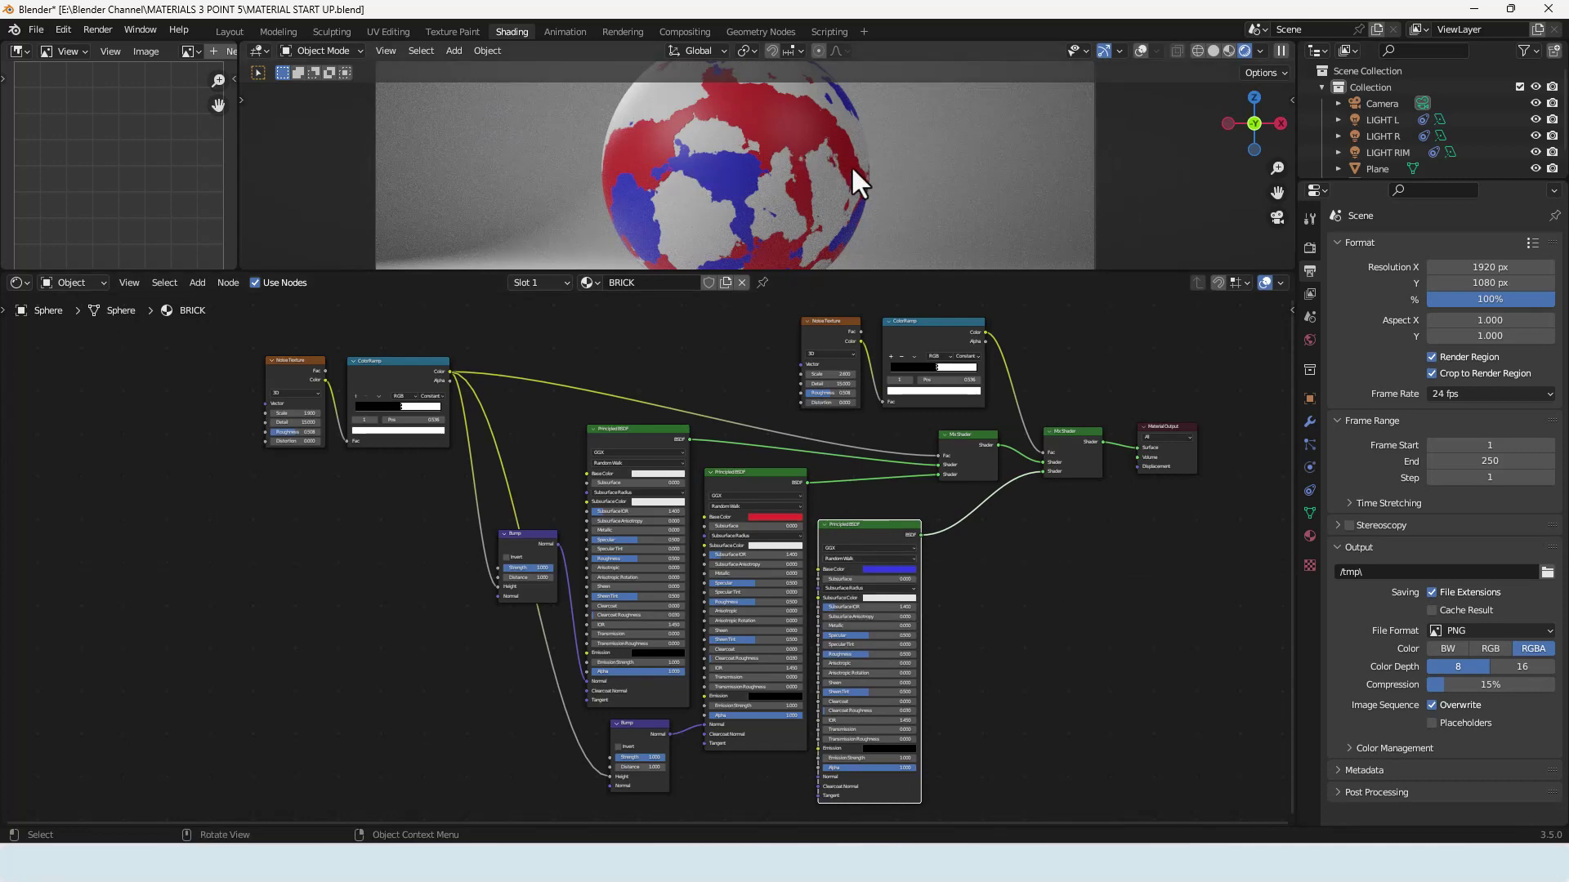
middle_click_drag(1036, 602, 968, 587)
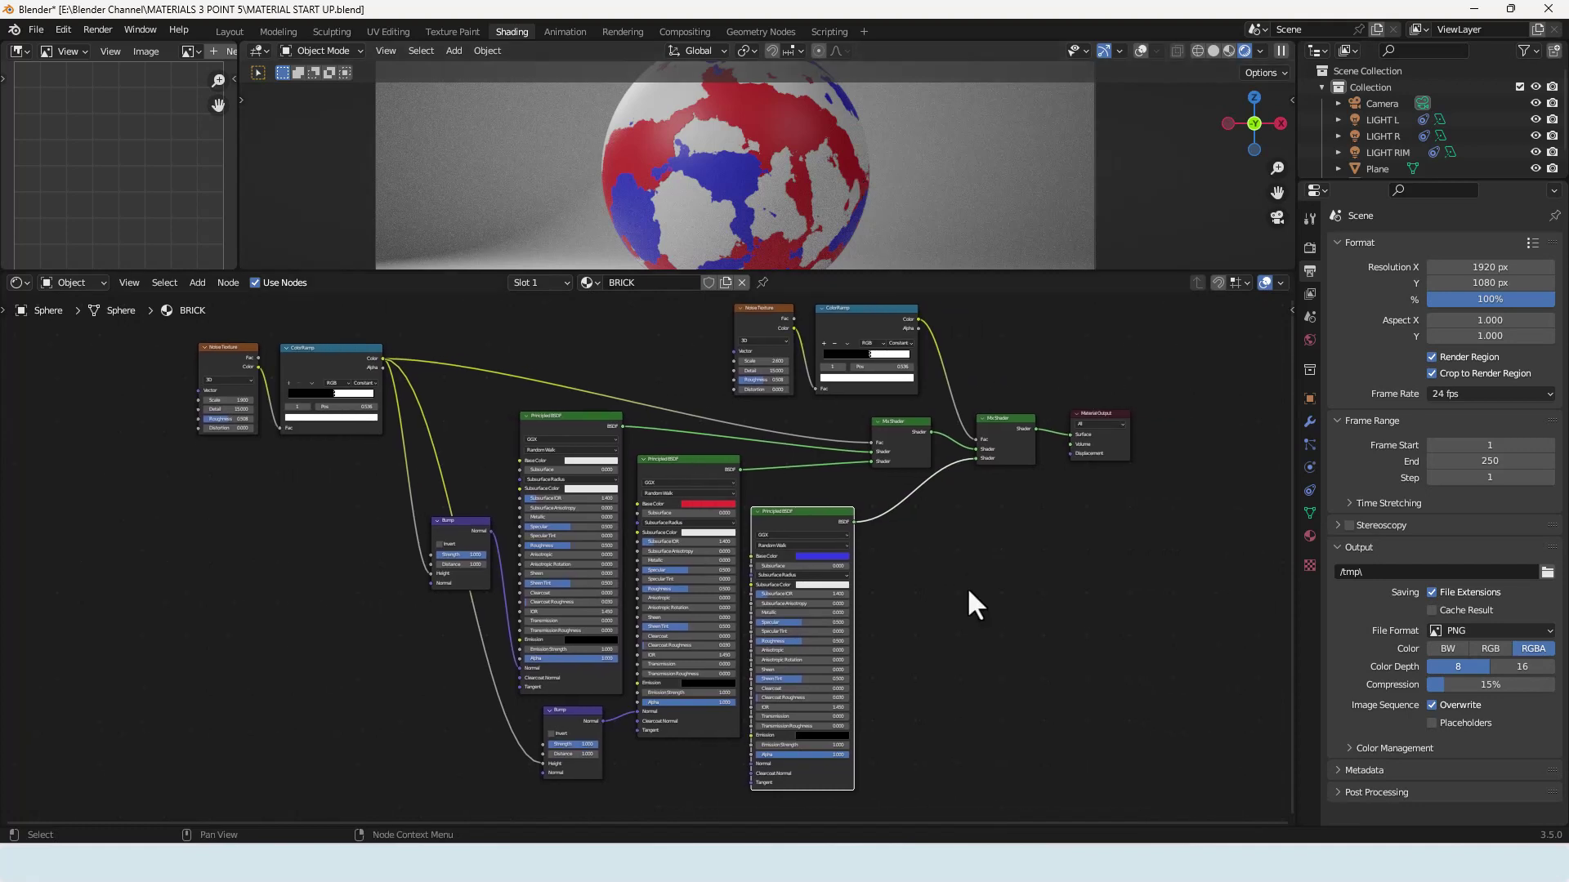